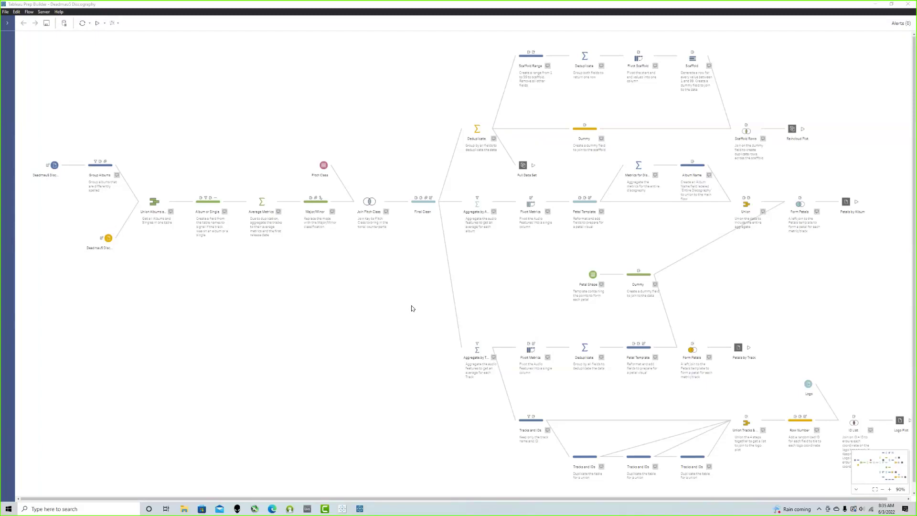
Zoom the Deadmau5 Discography flow out to 80% and highlight the petal-chart branches and the scaffold branch feeding the raincloud plot output
left_click(882, 490)
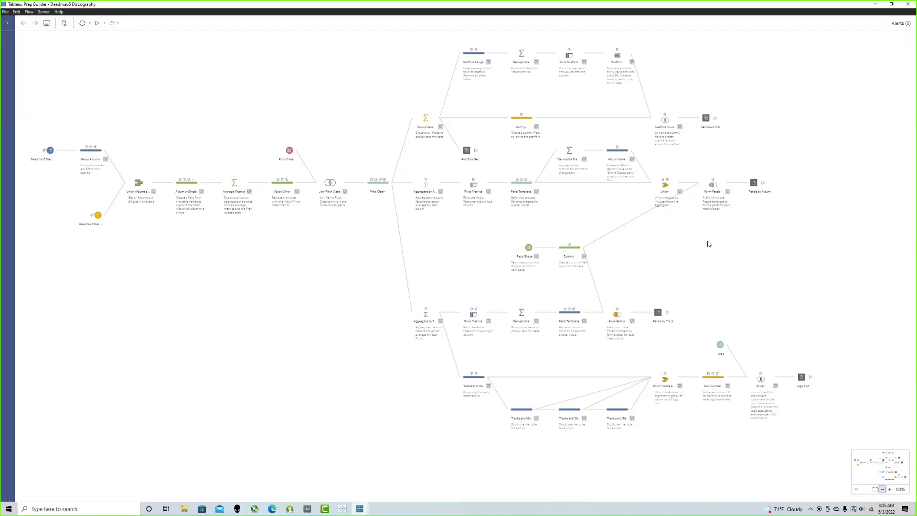
left_click_drag(411, 159, 692, 310)
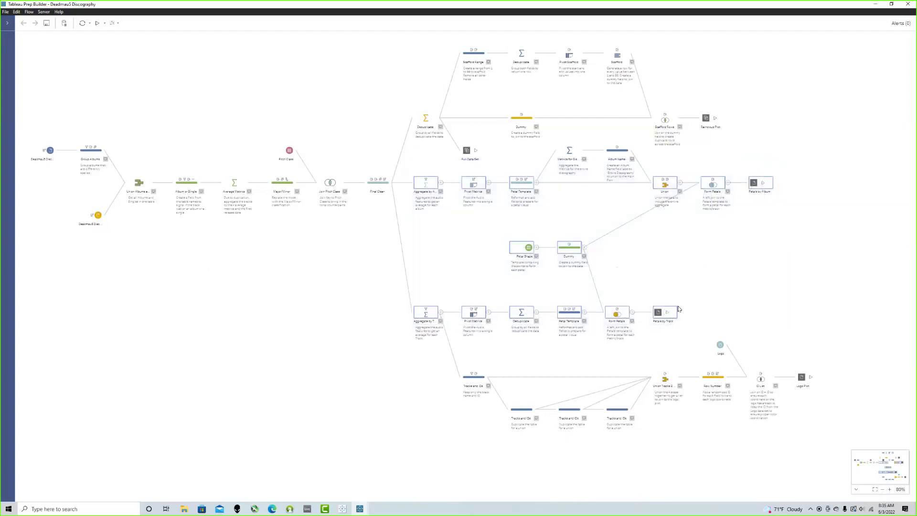
left_click(708, 289)
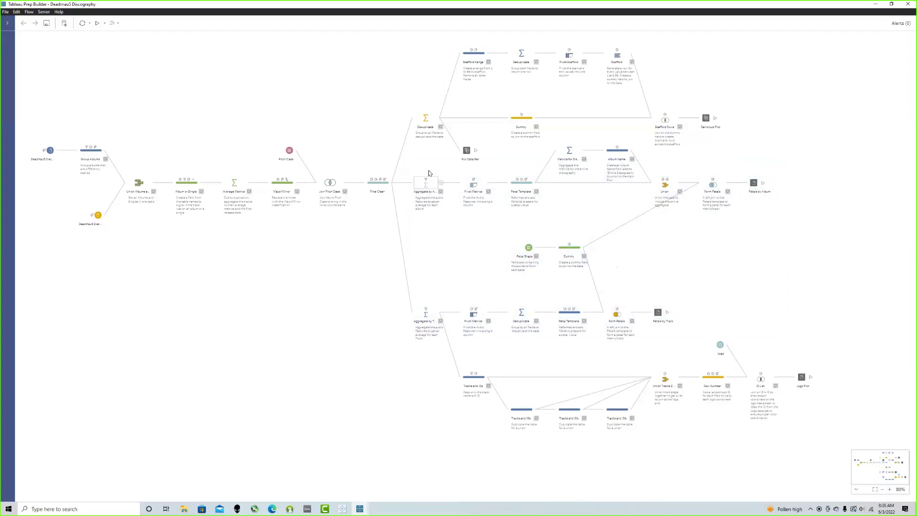
left_click_drag(585, 174, 773, 197)
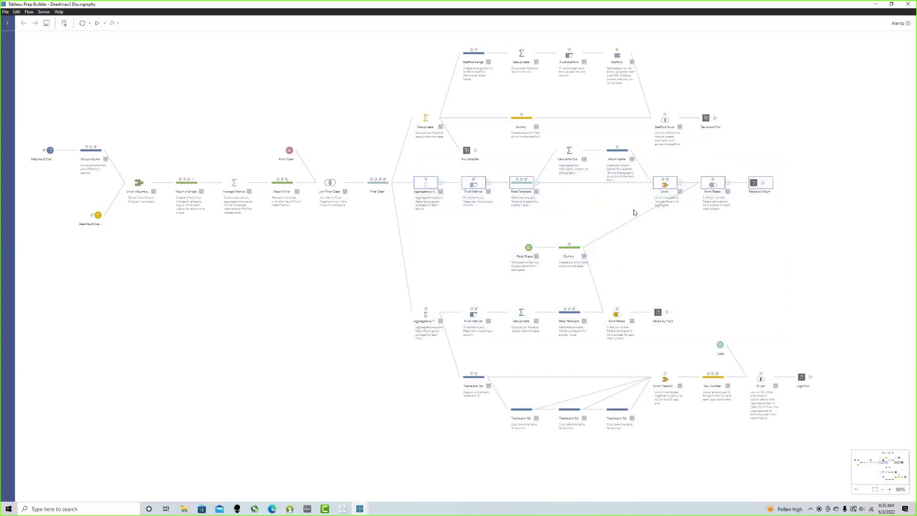
left_click(516, 231)
left_click_drag(750, 141, 462, 41)
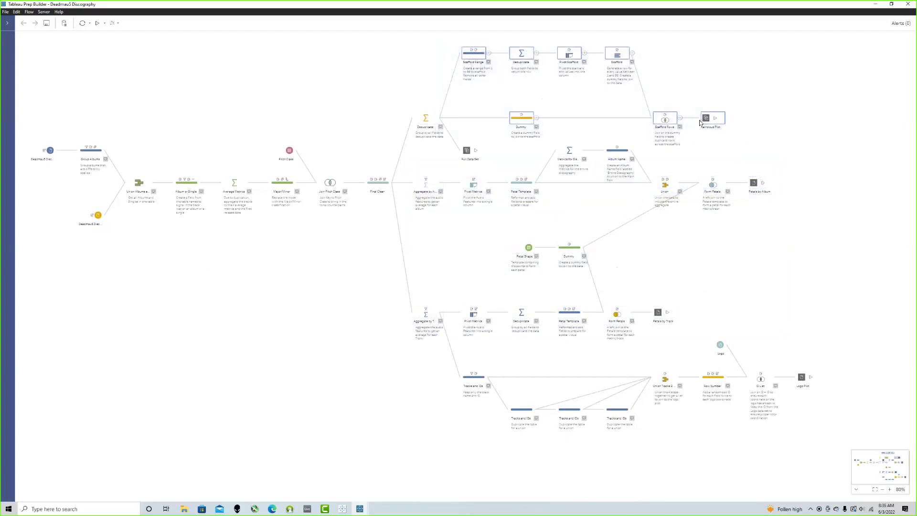
left_click(696, 95)
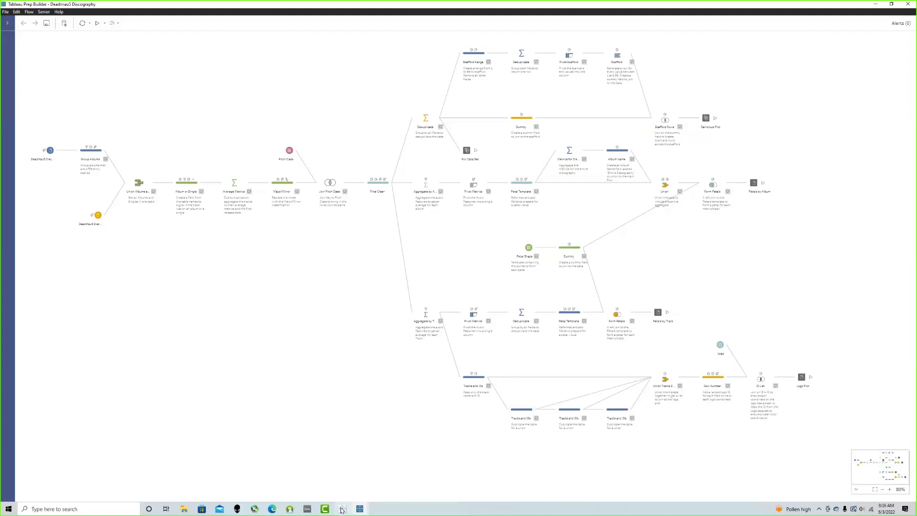
Switch to the deadmau5 workbook in Tableau and examine the dashboard's petal chart key and track distribution raincloud plot
mouse_move(341, 510)
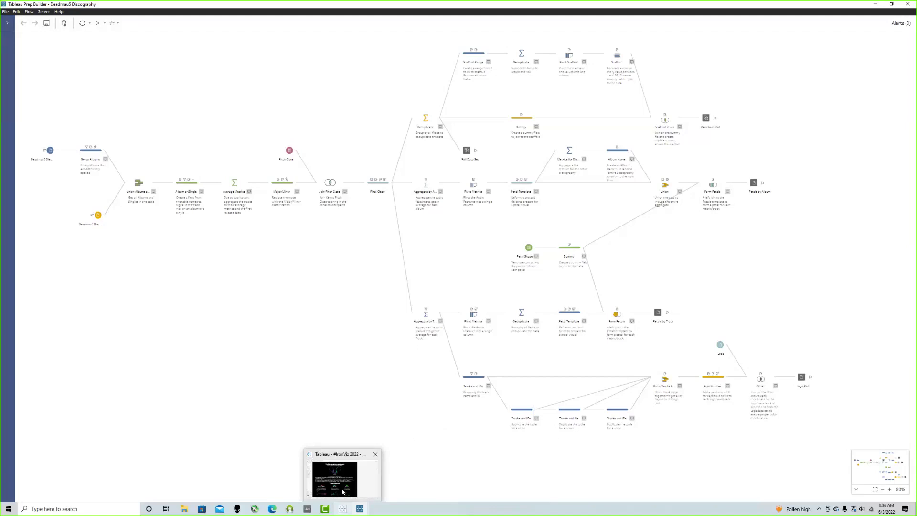
left_click(343, 492)
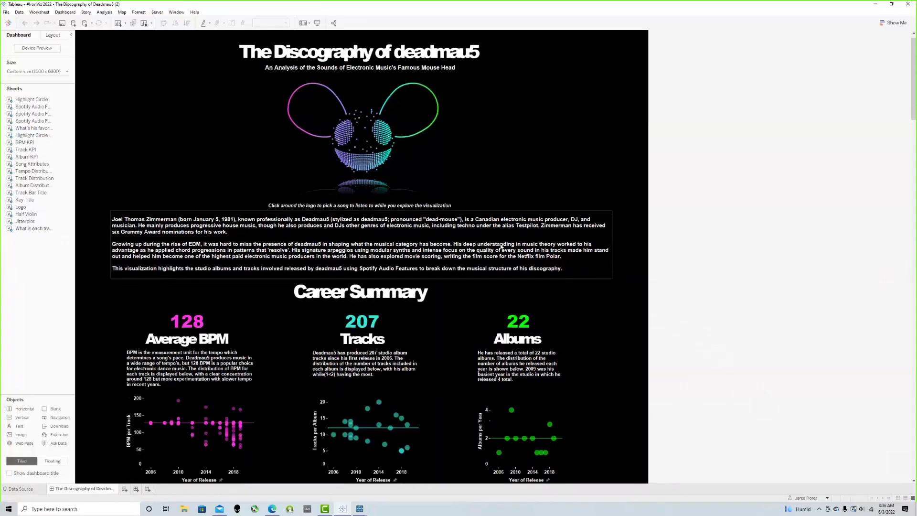
scroll(404, 228, "down", 10)
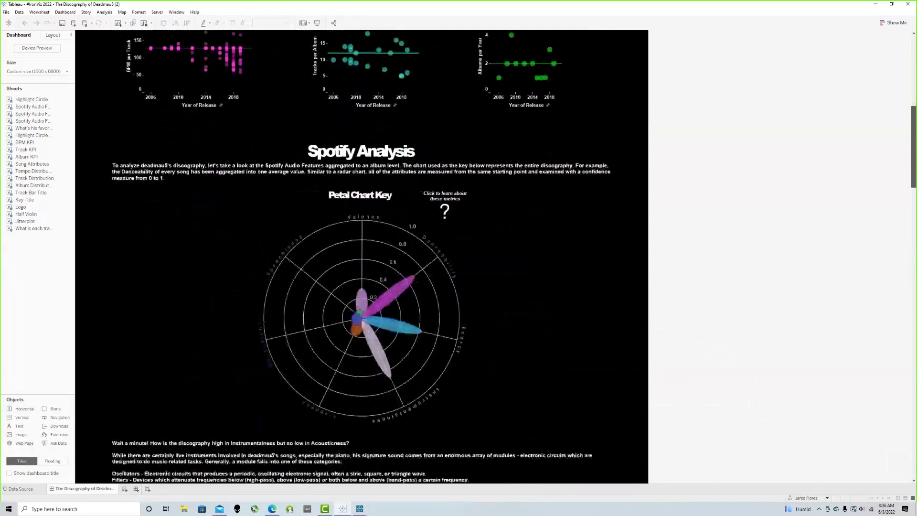
mouse_move(404, 228)
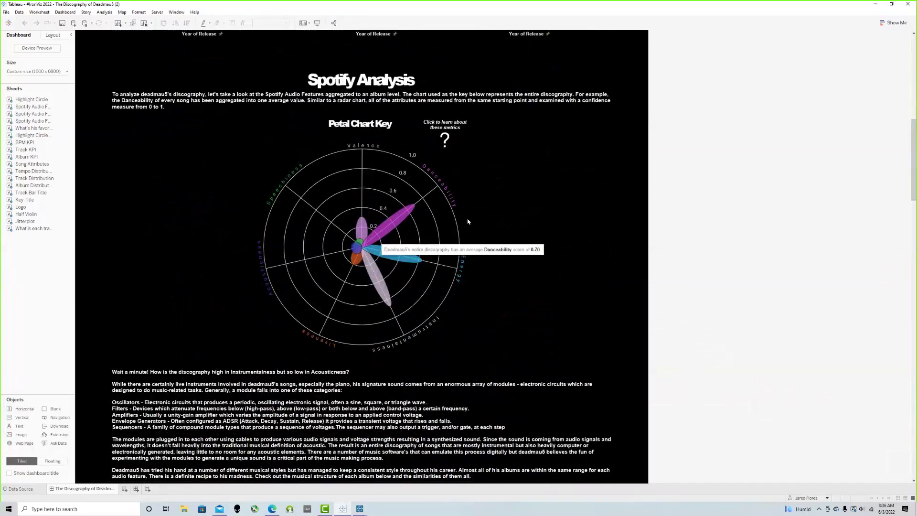
left_click_drag(914, 191, 914, 432)
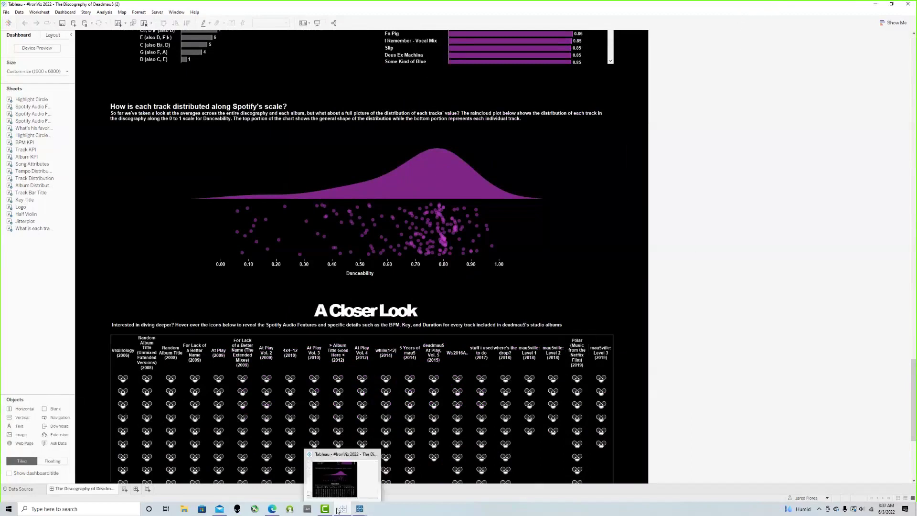
Switch to the Sigmoid Bump Chart Flow window in Tableau Prep Builder
mouse_move(359, 510)
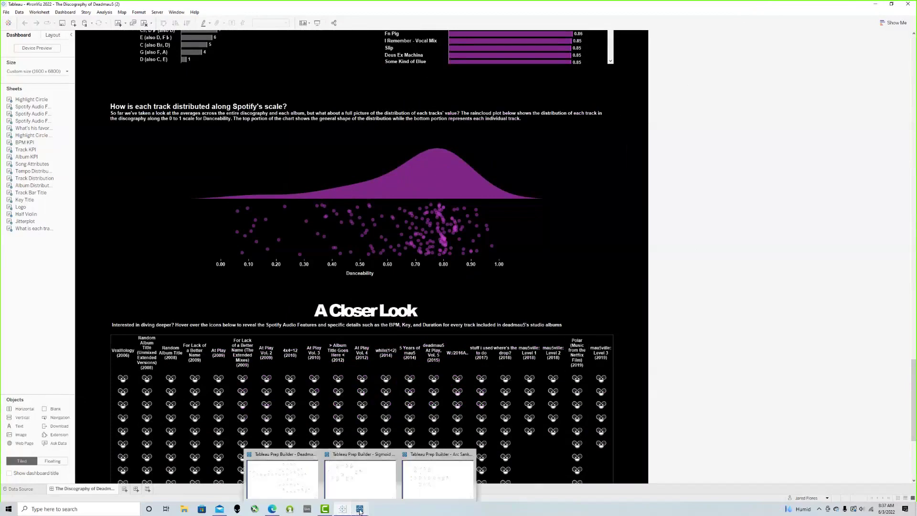
left_click(360, 485)
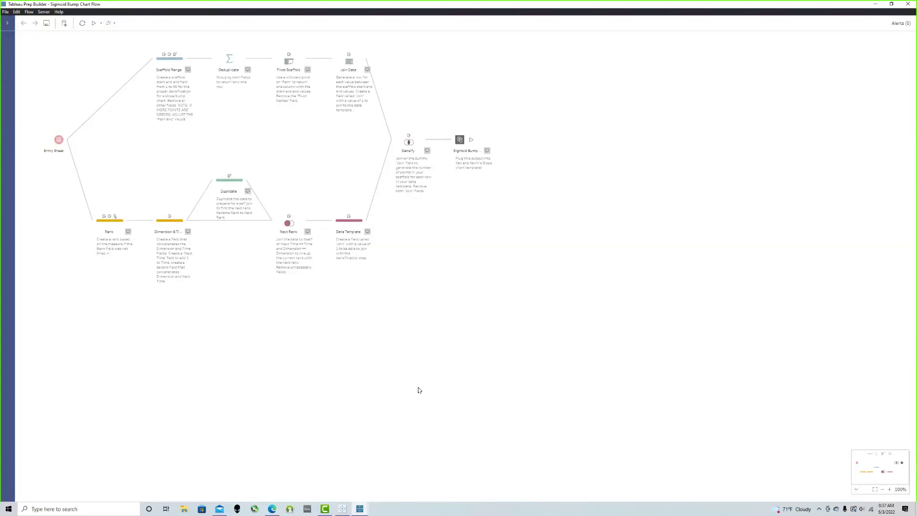
Switch to the browser and read the Curvy Bump Chart & Slope Chart Template post's section on data prep in the Excel template
key("alt+Tab")
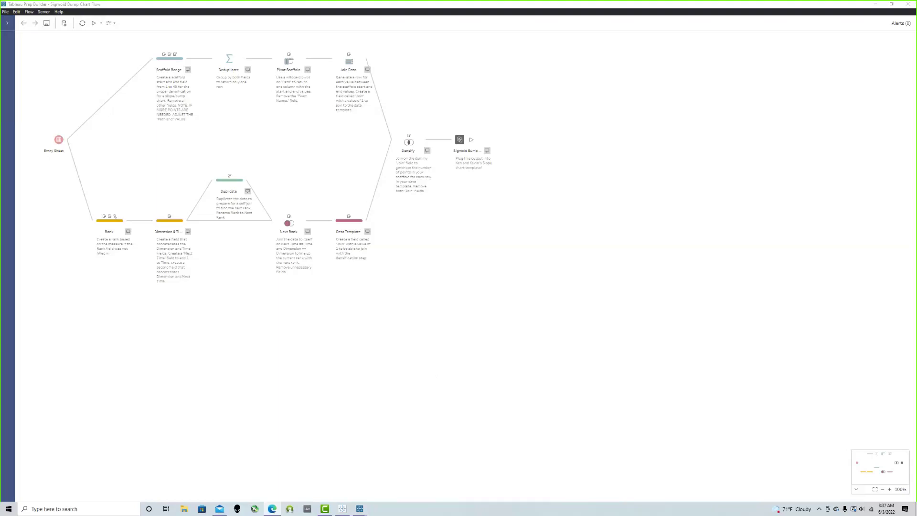
key("alt+Tab")
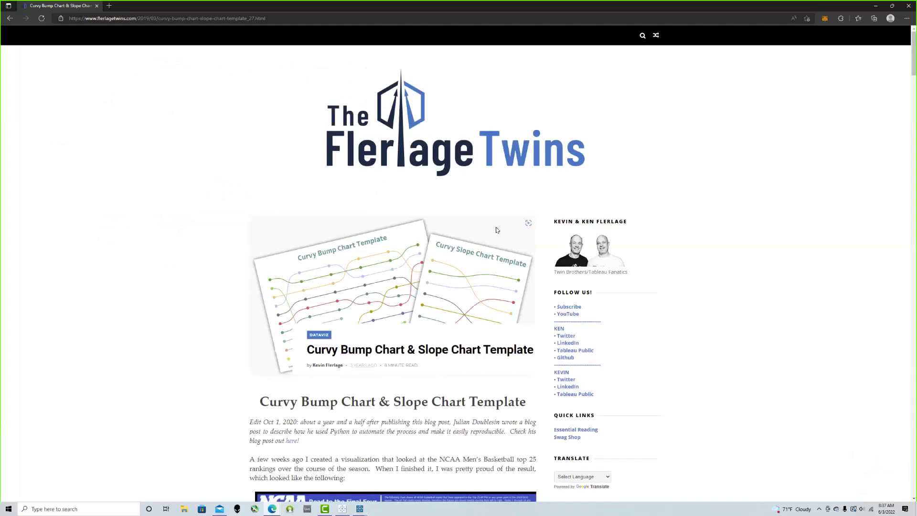
scroll(494, 237, "down", 3)
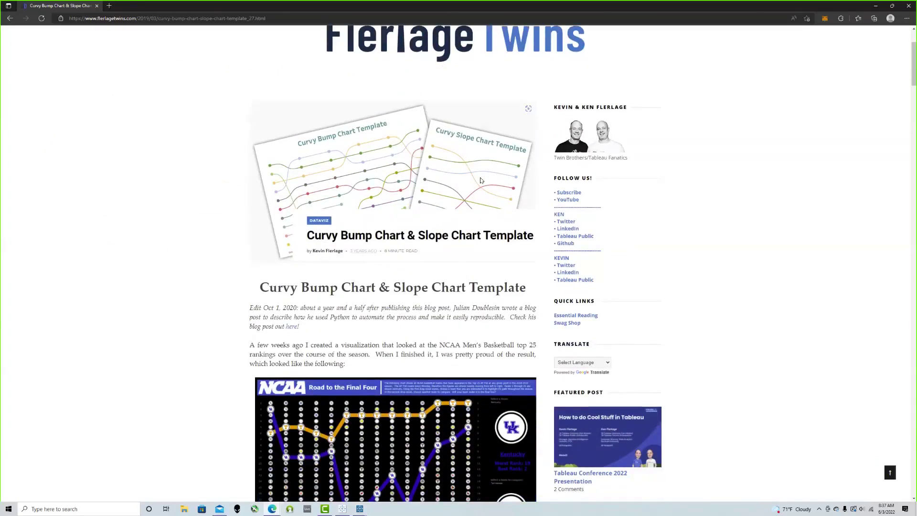
scroll(480, 180, "down", 20)
scroll(416, 198, "down", 8)
scroll(416, 198, "up", 5)
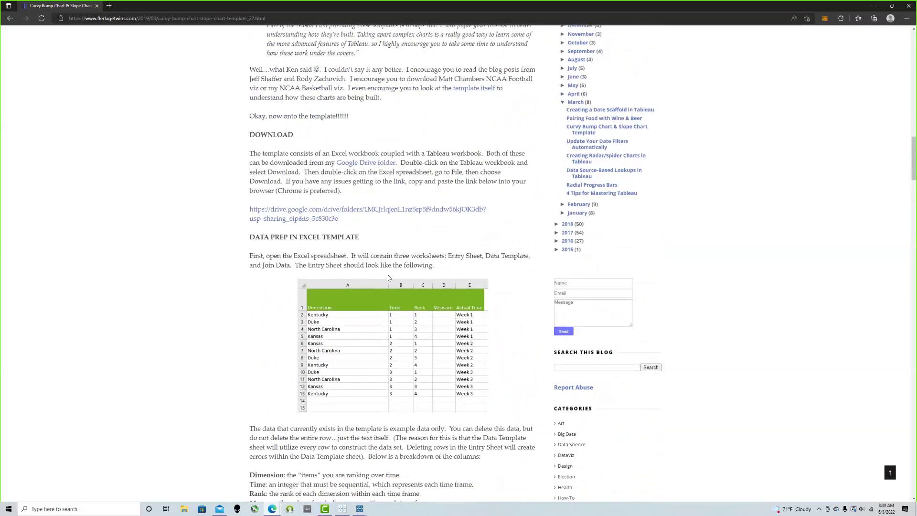
scroll(342, 234, "down", 2)
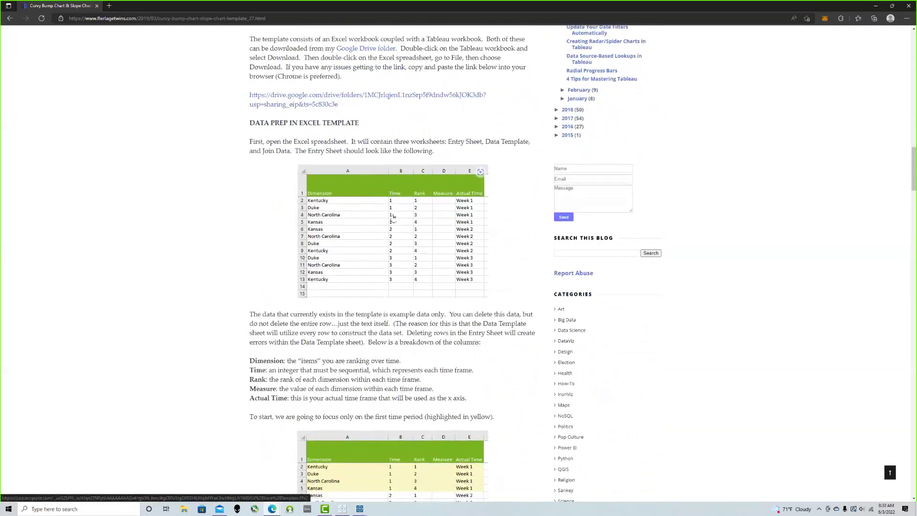
scroll(414, 221, "down", 8)
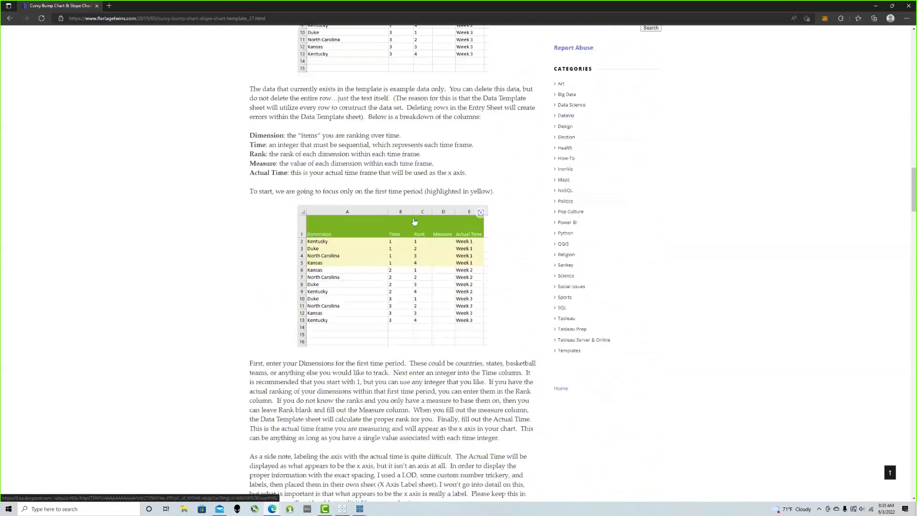
scroll(413, 220, "down", 7)
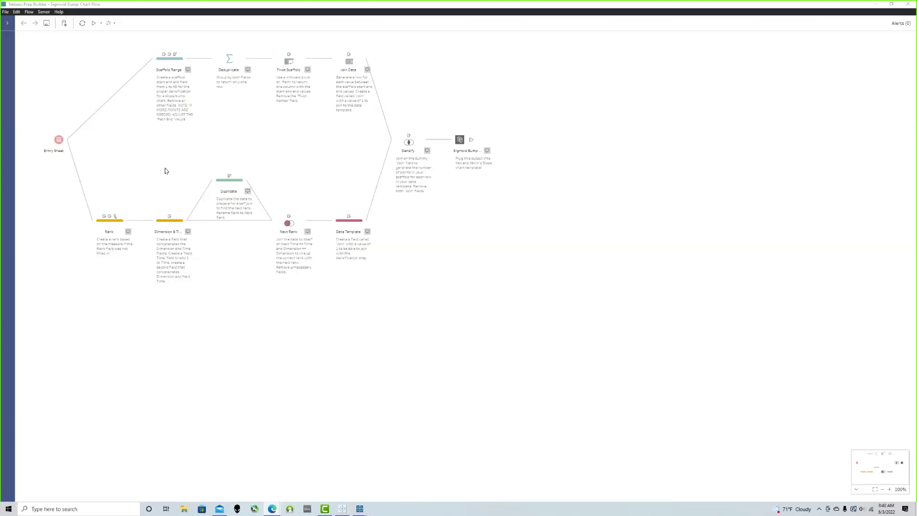
Inspect the fields of the flow's Entry Sheet input and compare them with the blog post's example table
mouse_move(60, 140)
left_click(60, 140)
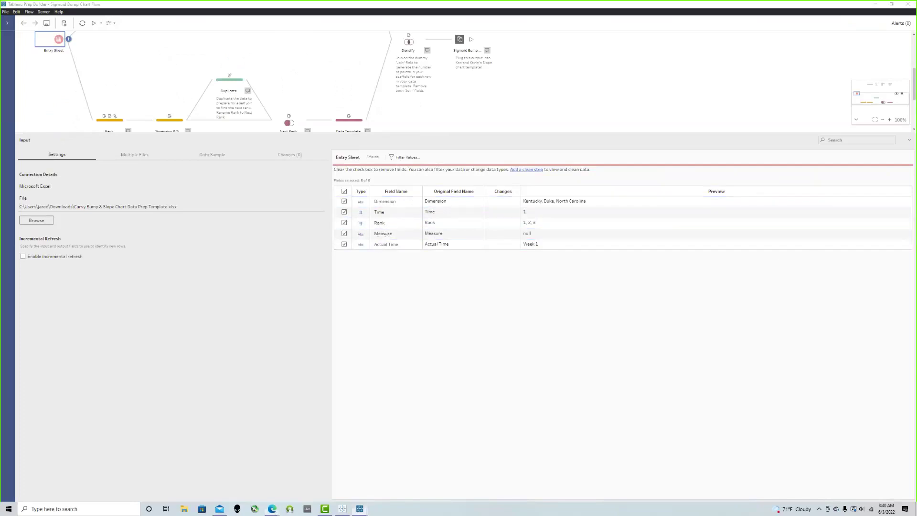
scroll(283, 324, "down", 10)
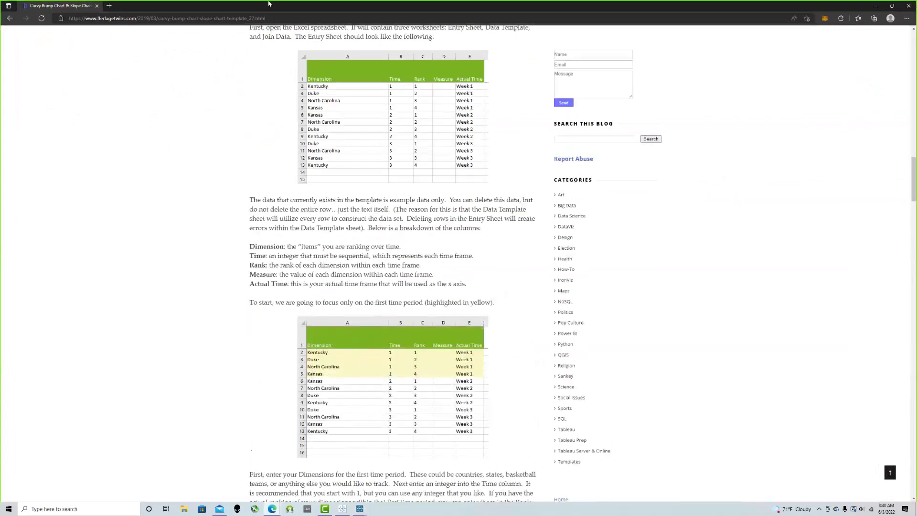
left_click(876, 5)
left_click(542, 126)
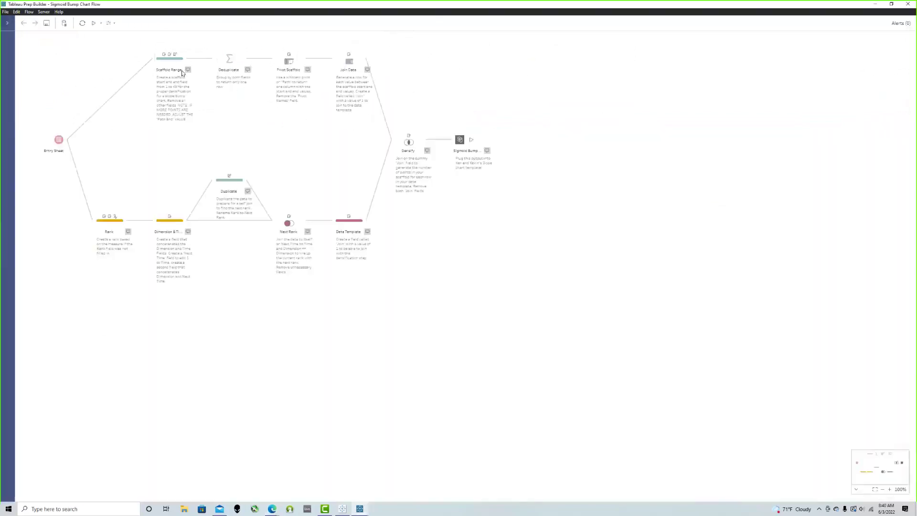
Examine the data in the Rank step and the neighbouring Dimension & Time step, closing the details when done
left_click(117, 226)
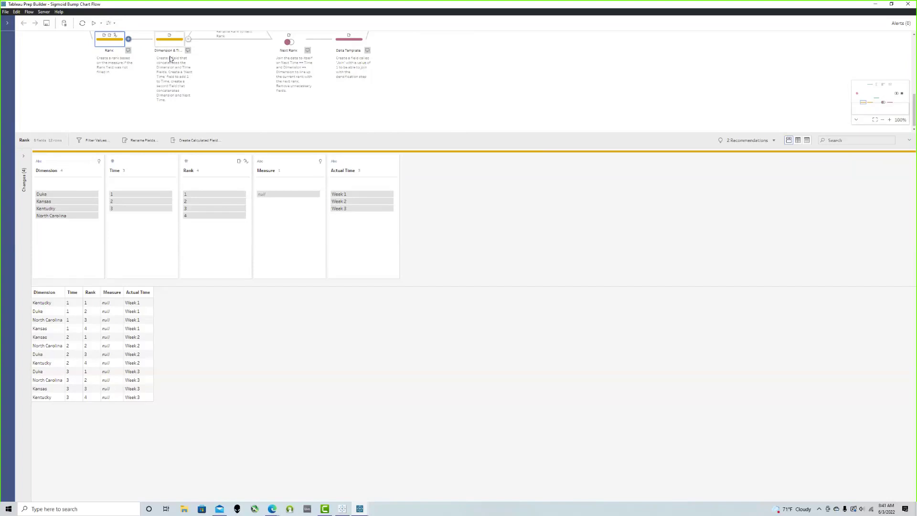
left_click(163, 43)
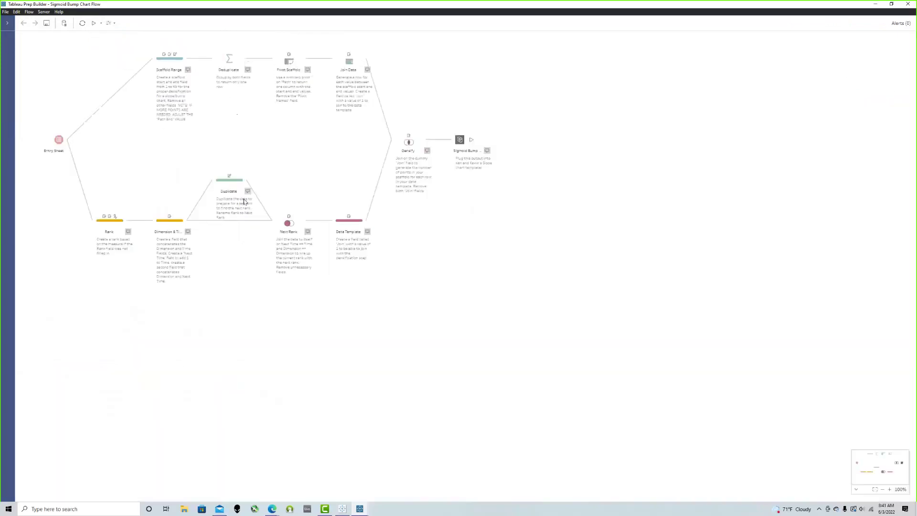
left_click(236, 80)
Review the Entry Sheet input's settings and the rows produced at the Sigmoid Bump Chart Data output
left_click(54, 138)
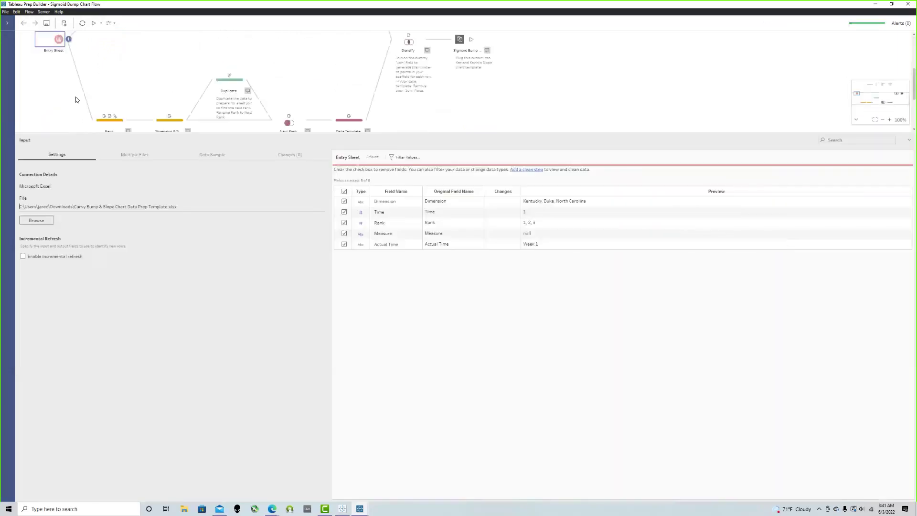
left_click(56, 42)
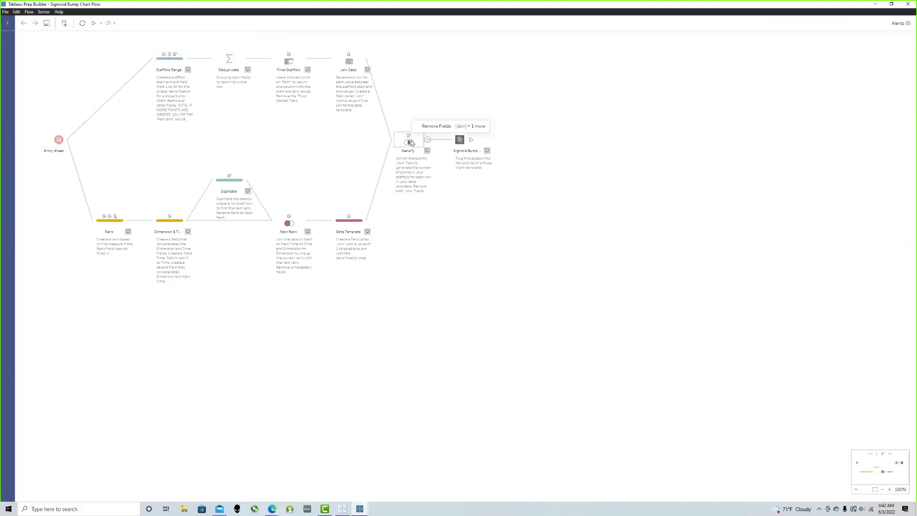
left_click(456, 148)
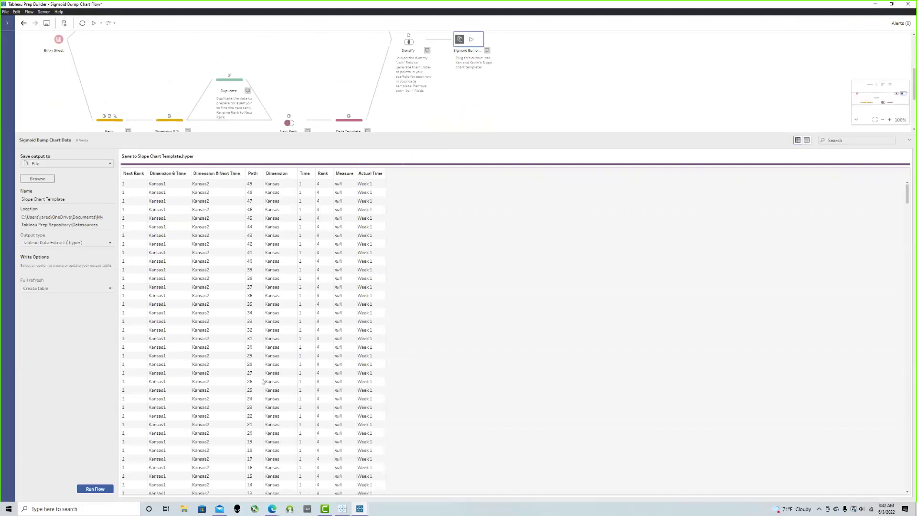
left_click(440, 115)
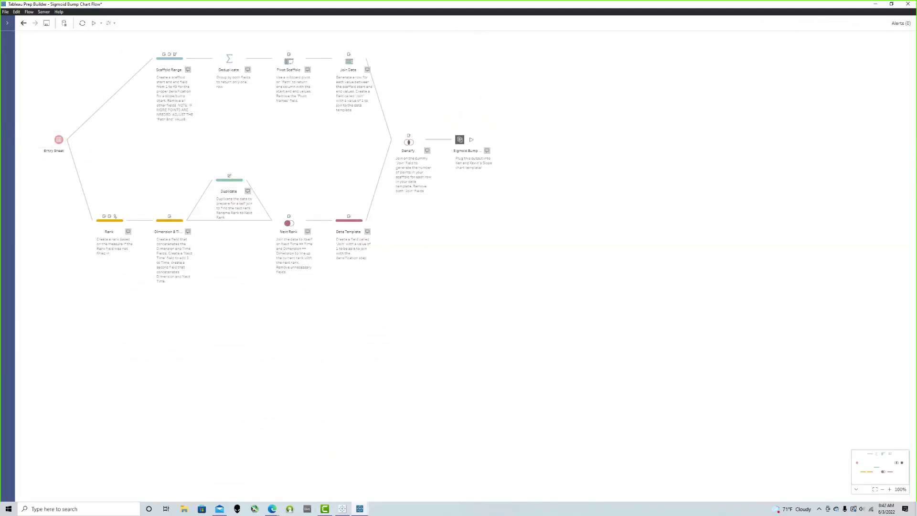
Switch to the Arc Sankey Prep Template flow window
left_click(361, 509)
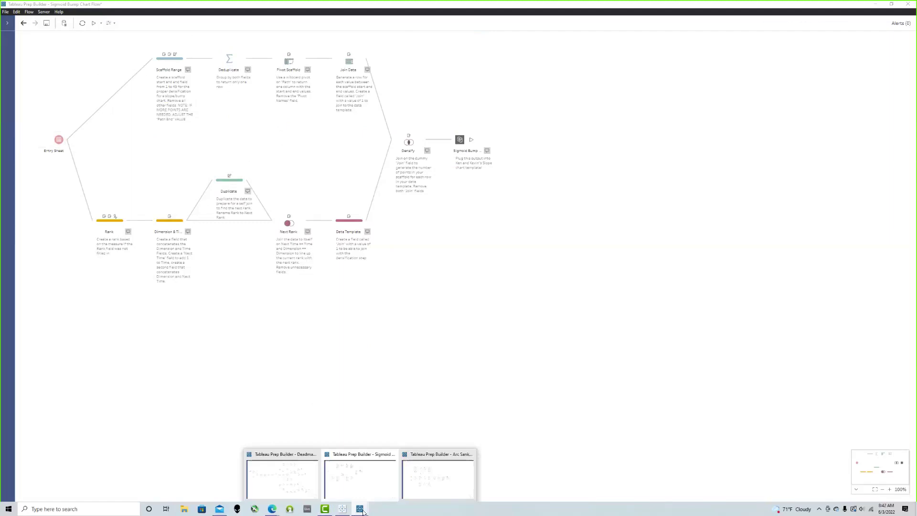
left_click(423, 482)
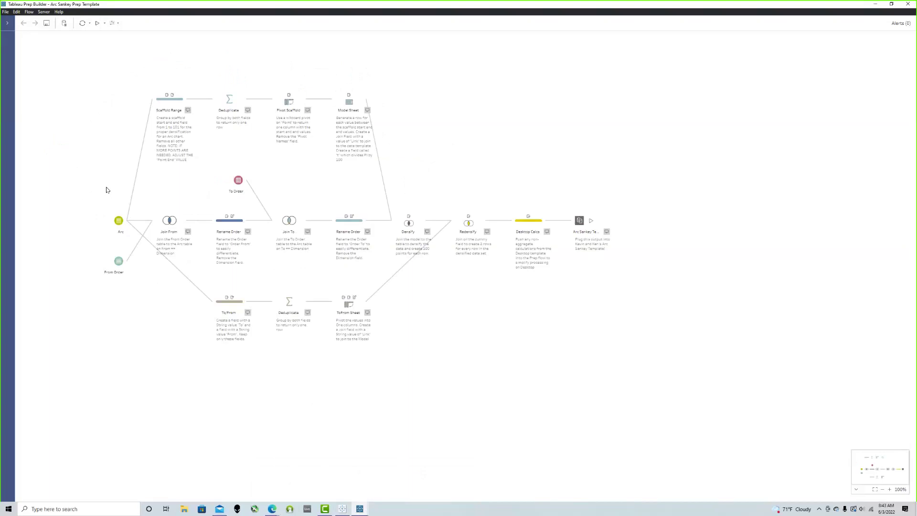
Open the recent flow Spaced Donut Chart - Prep Template in its own window
right_click(359, 509)
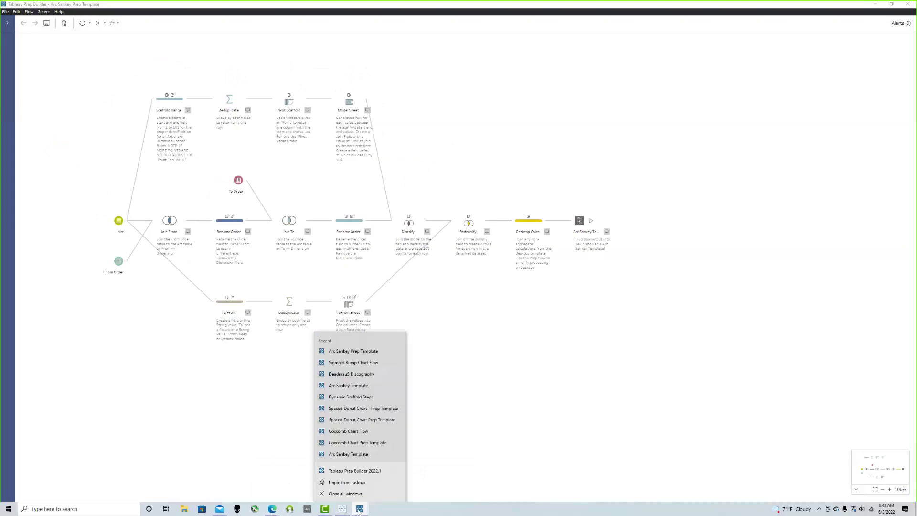
left_click(377, 409)
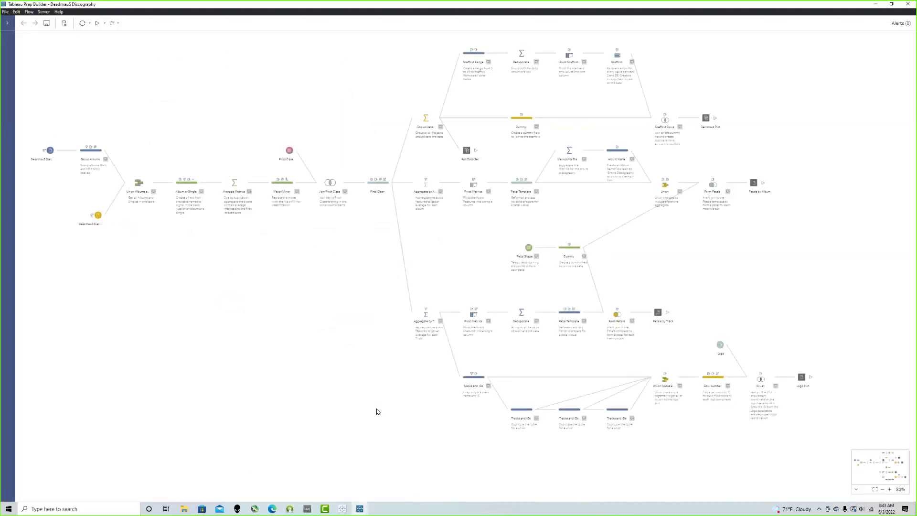
left_click(531, 184)
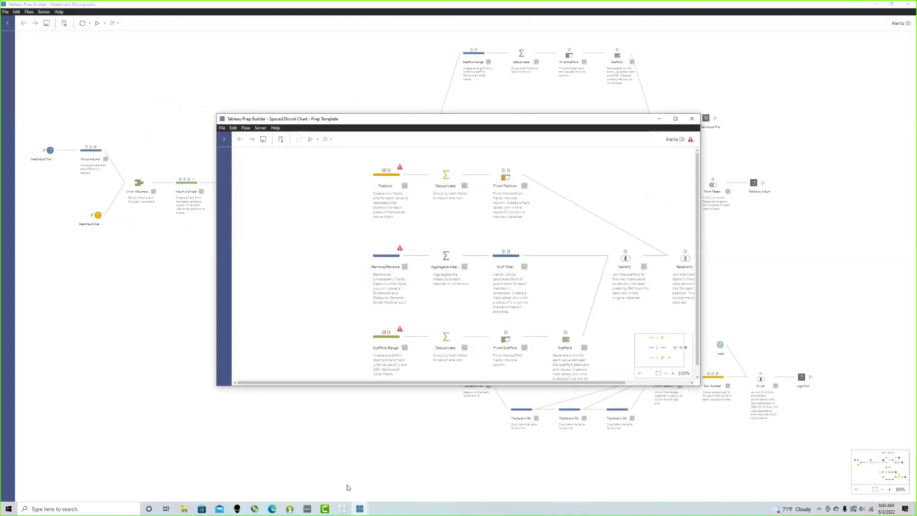
Open the recent flow Spaced Donut Chart Prep Template maximized, without recovering any files, and check its Data input's settings
right_click(354, 510)
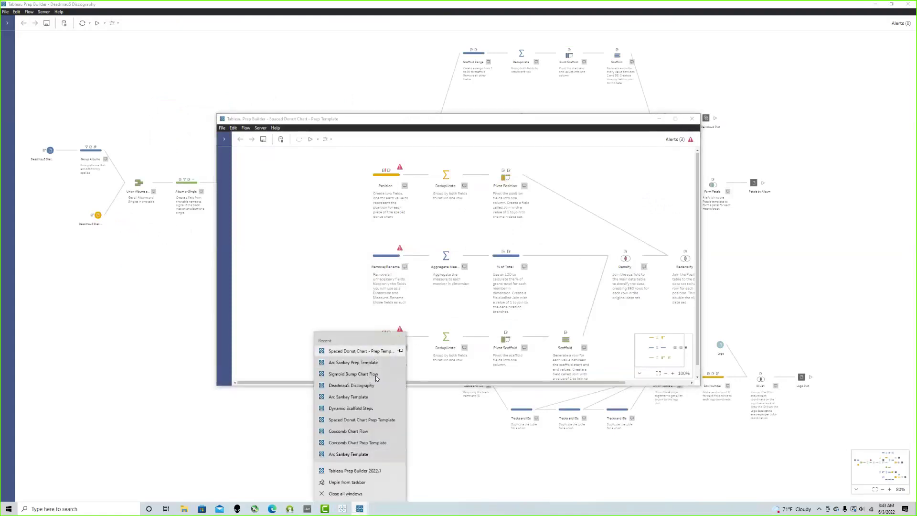
left_click(377, 420)
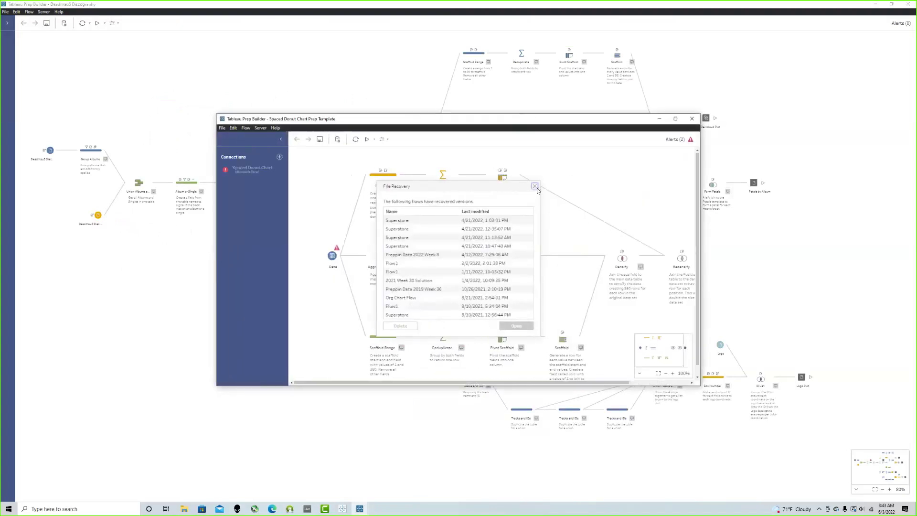
left_click(536, 187)
left_click(675, 118)
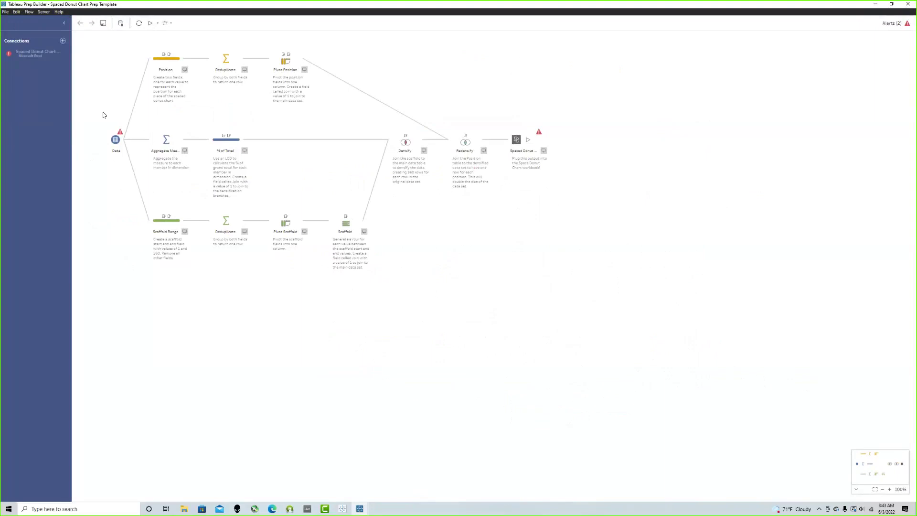
left_click(116, 140)
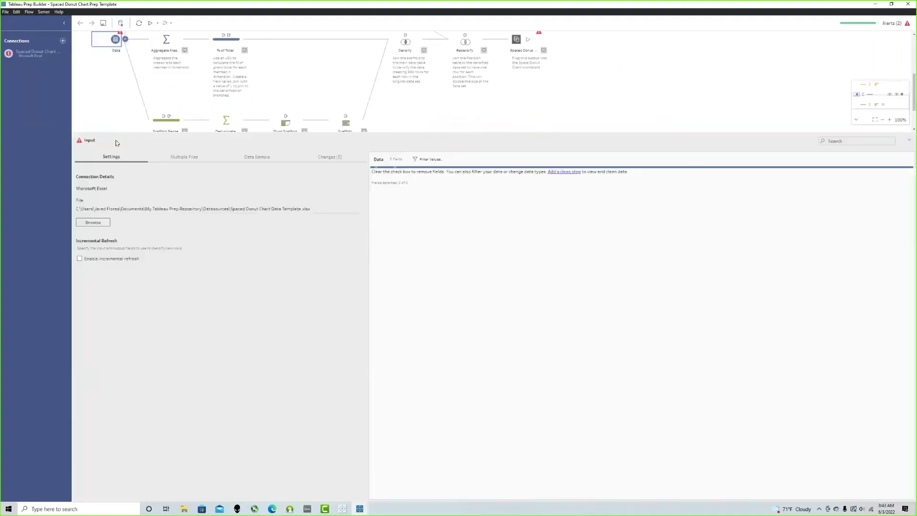
left_click(114, 122)
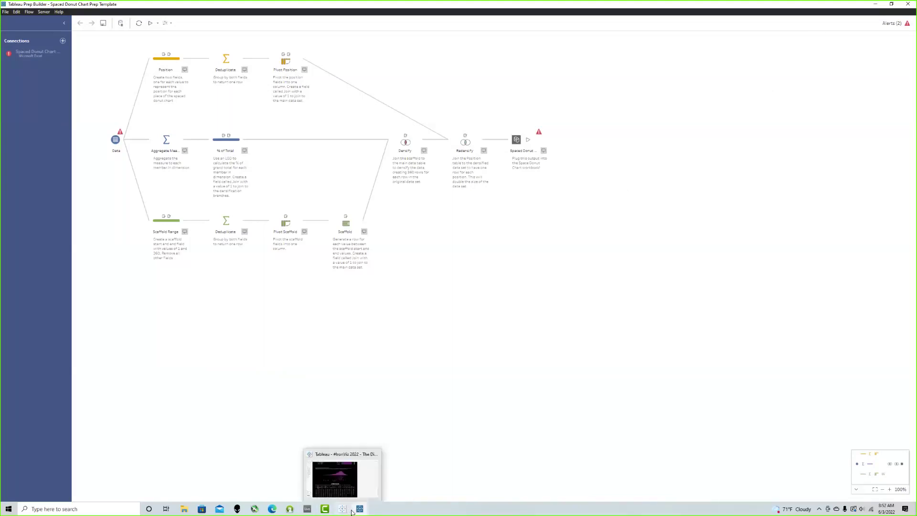
Switch to the Sigmoid Bump Chart Flow window, expand its connections, and view the Entry Sheet input's fields and settings
mouse_move(359, 509)
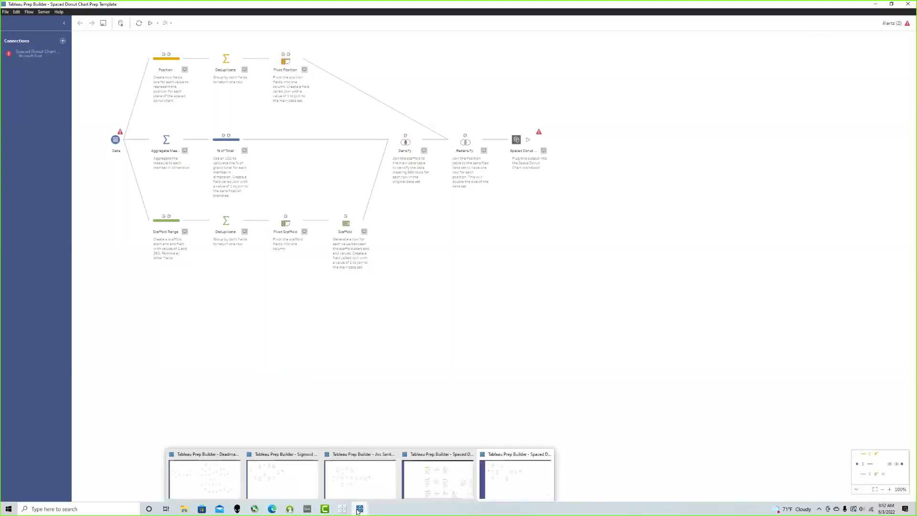
left_click(271, 470)
left_click(9, 23)
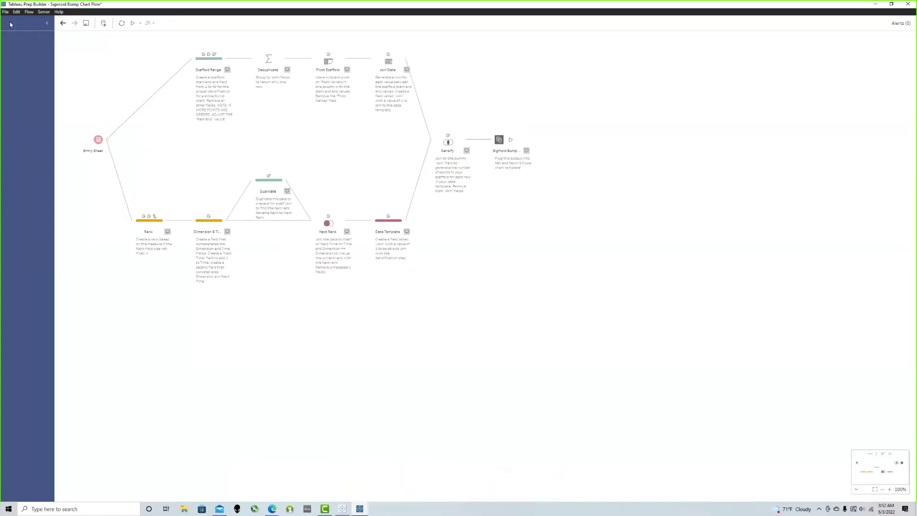
left_click(115, 139)
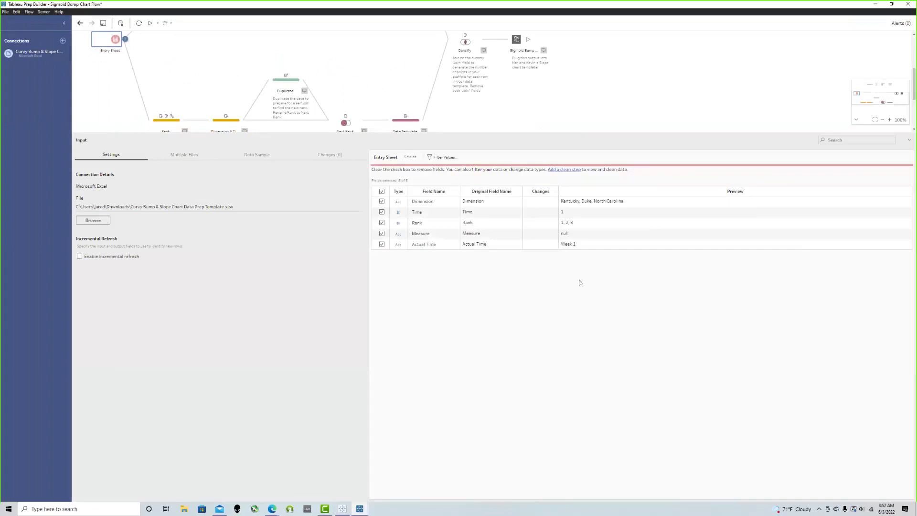
Close the input details and highlight the scaffold branch from Scaffold Range through Join Data, clearing the selection when done
left_click(202, 68)
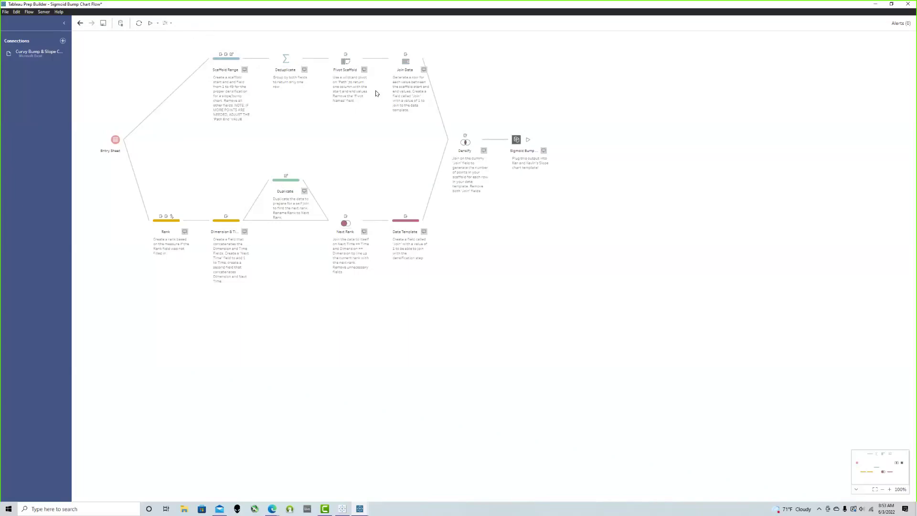
left_click_drag(435, 138, 192, 32)
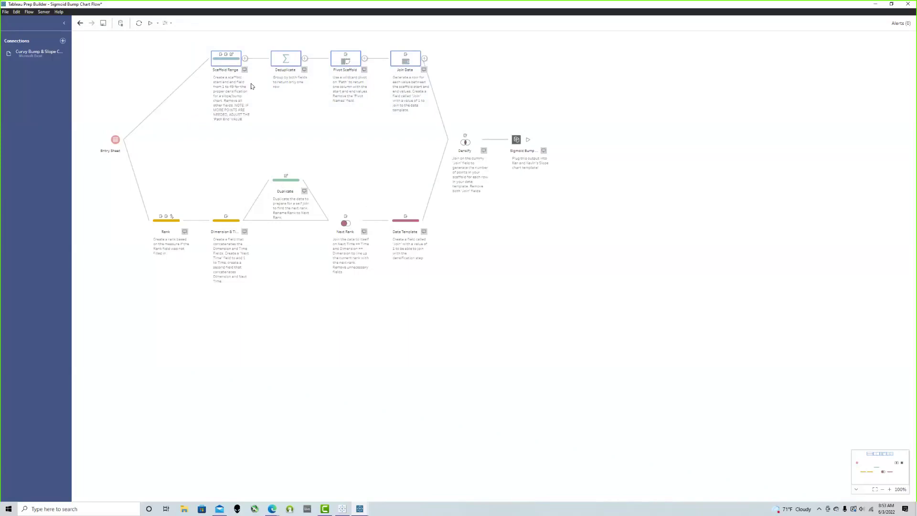
left_click(290, 118)
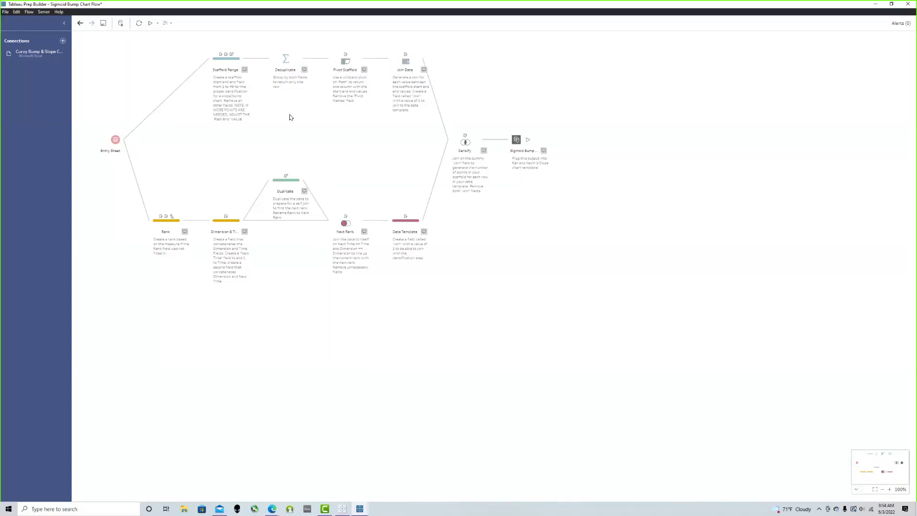
Review the Entry Sheet input and the data rows in the Rank step, closing the details when done
left_click(113, 138)
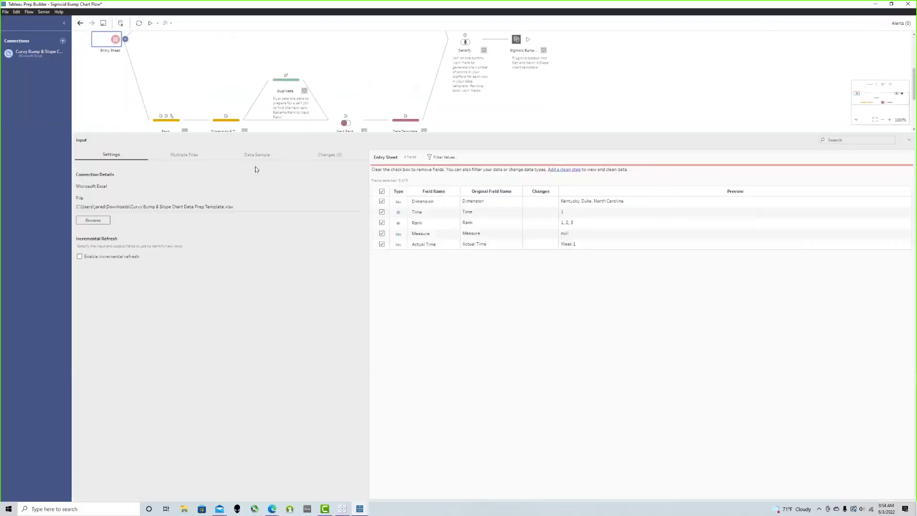
left_click(153, 107)
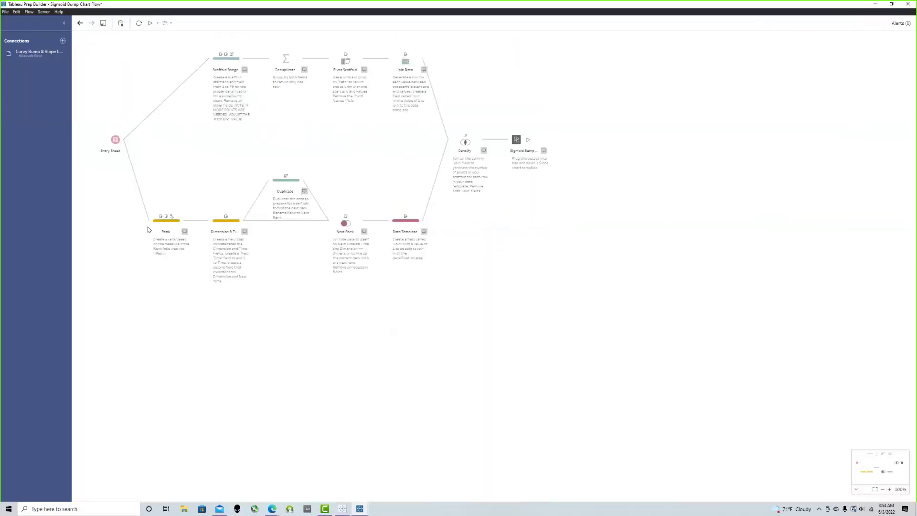
left_click(164, 223)
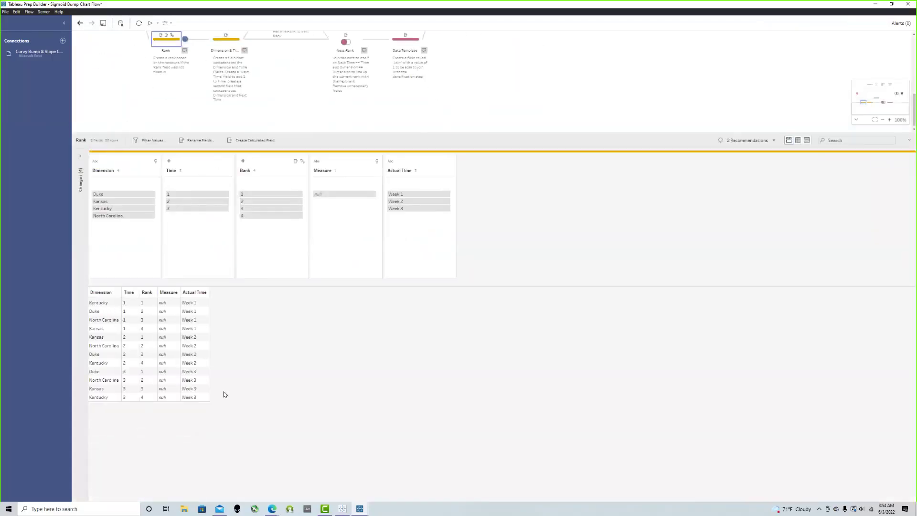
left_click(410, 287)
left_click(201, 124)
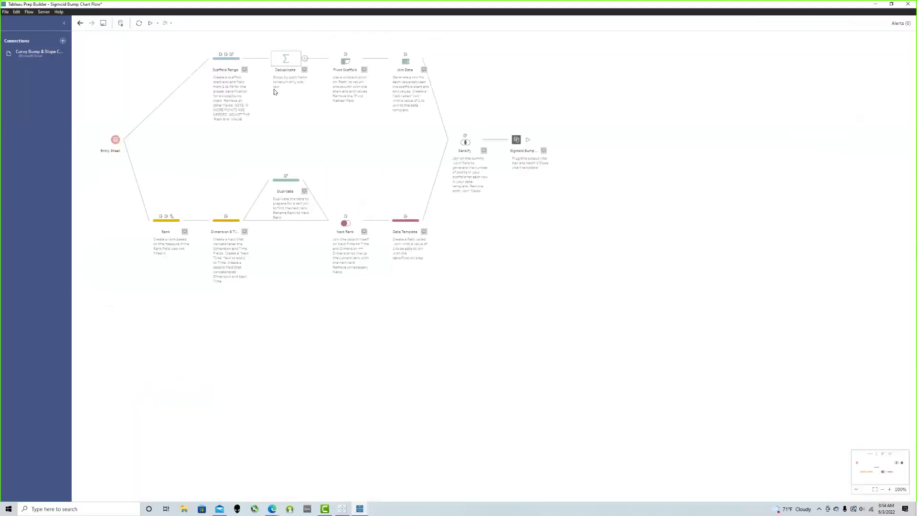
Review the Scaffold Range step's changes, covering the Scaffold Start and Scaffold End calculations and the rename to Path End
left_click(229, 65)
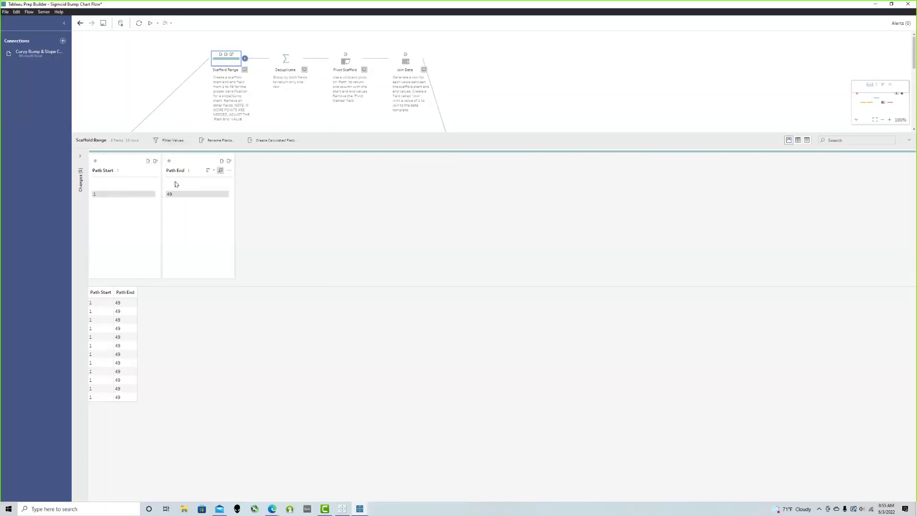
left_click(81, 153)
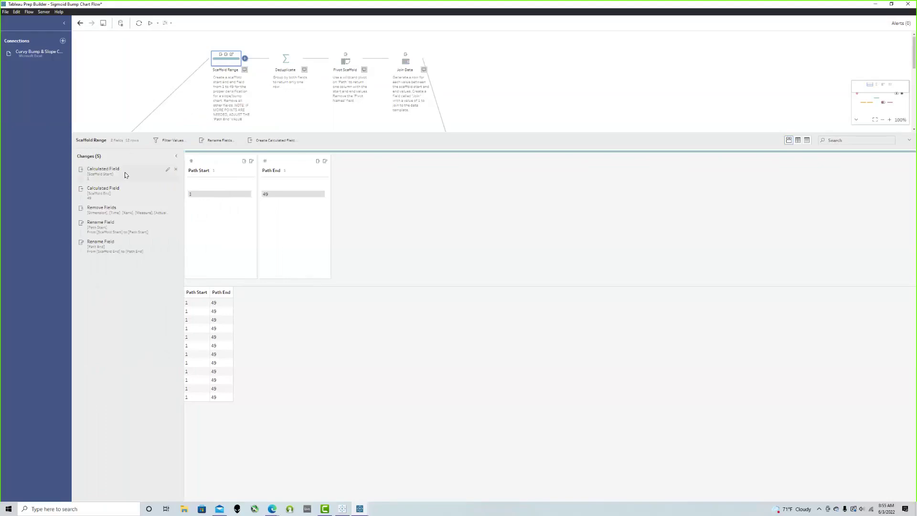
left_click(126, 173)
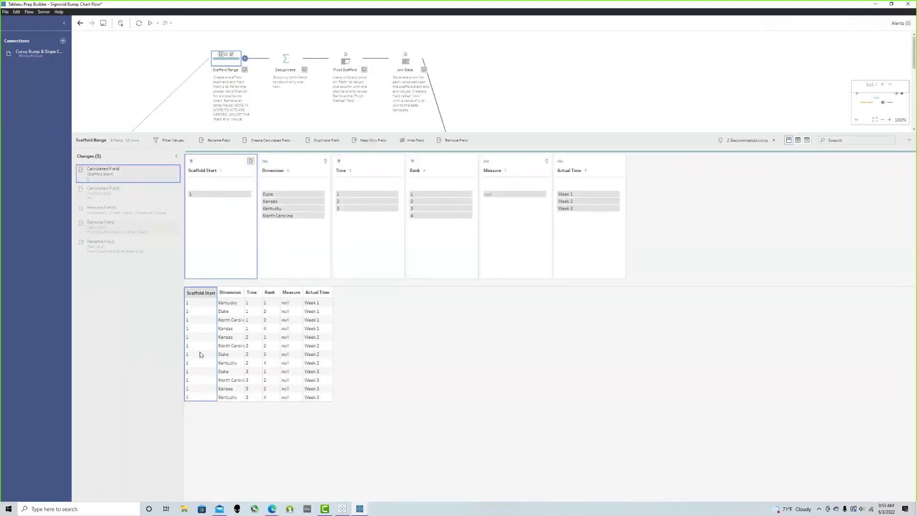
left_click(115, 191)
left_click(124, 249)
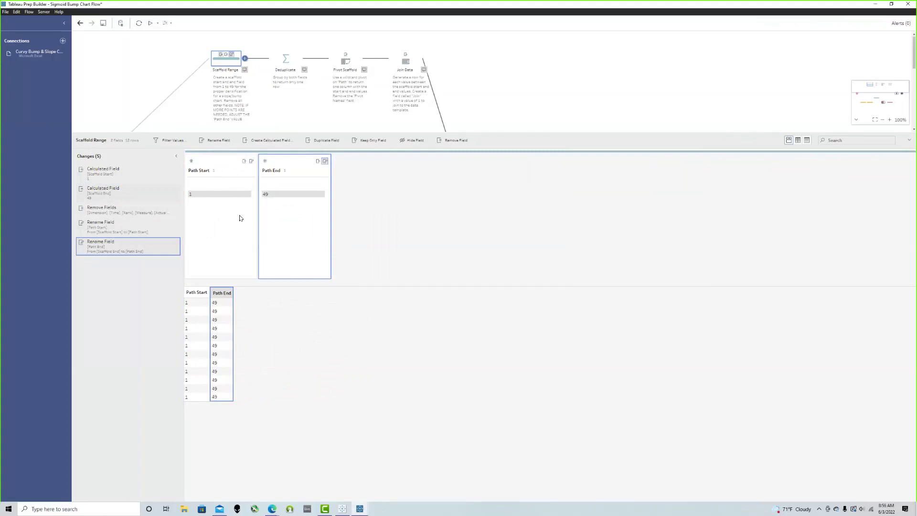
Inspect the grouped fields in the scaffold branch's Deduplicate step and the resulting Path values in Pivot Scaffold
left_click(281, 63)
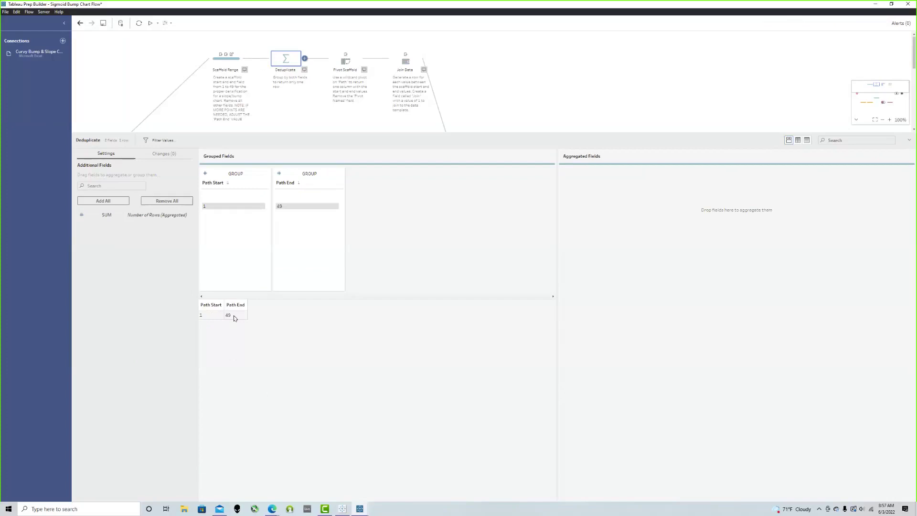
left_click(348, 62)
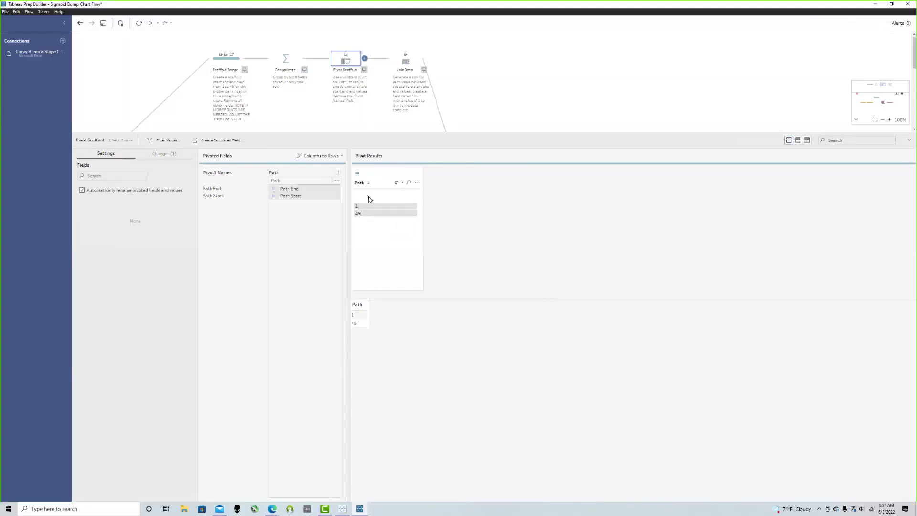
mouse_move(365, 215)
Examine the generated Path rows and the new rows results in the Join Data step, closing the details when done
left_click(414, 64)
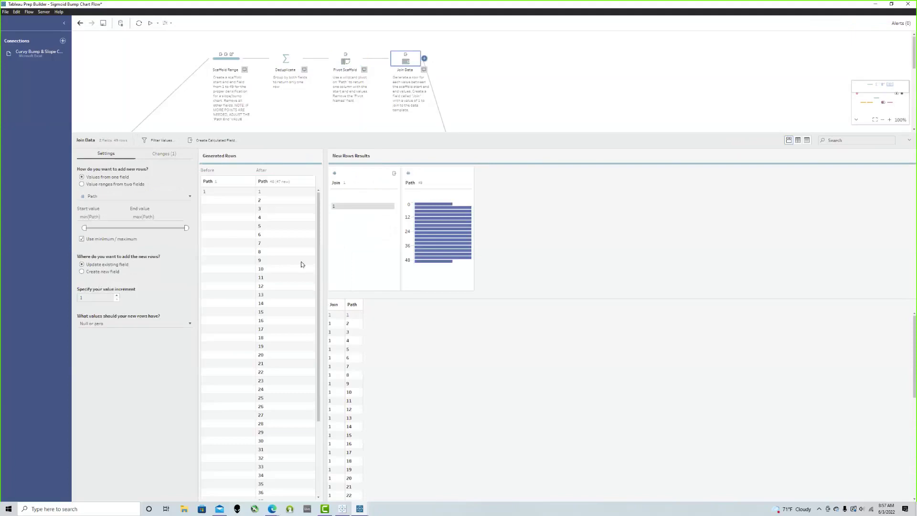
left_click_drag(319, 210, 281, 460)
scroll(281, 444, "up", 4)
scroll(359, 317, "down", 5)
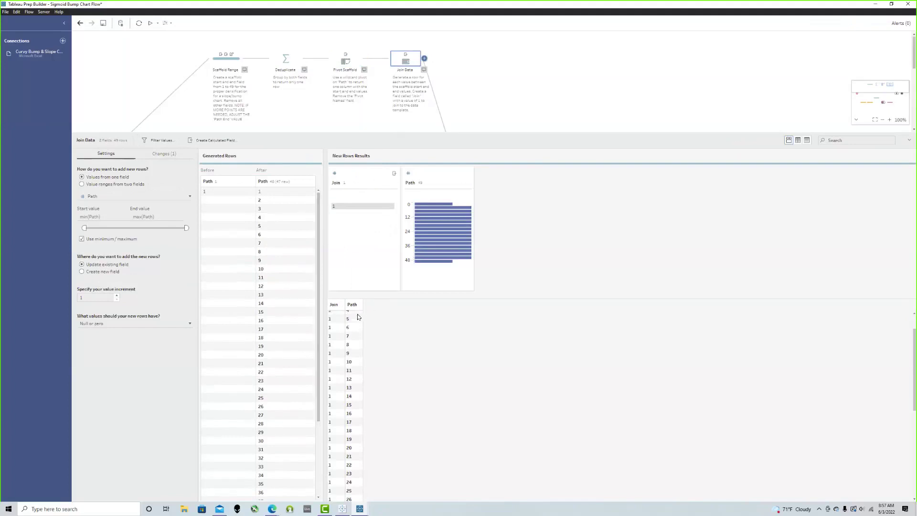
scroll(358, 317, "up", 5)
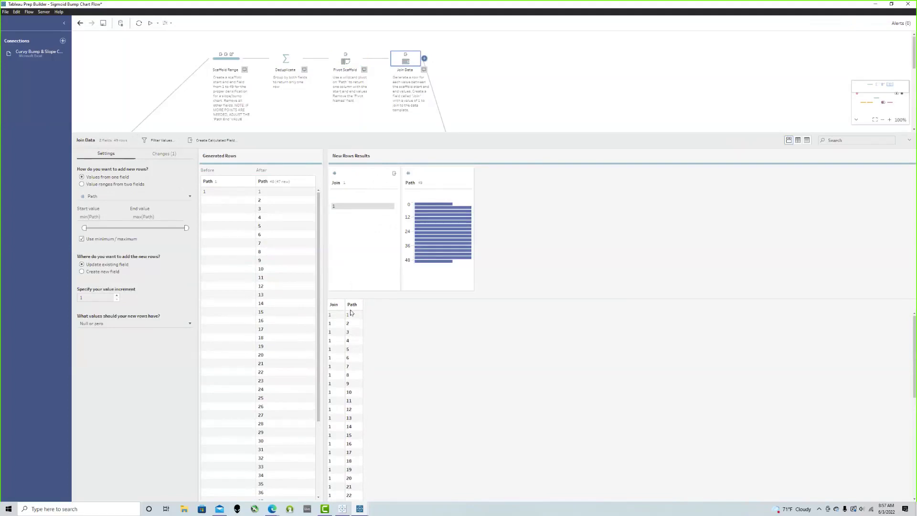
left_click(239, 46)
Highlight the four scaffold branch steps again, clear the selection, and reopen Scaffold Range to view its Scaffold End calculation
left_click_drag(208, 37, 416, 123)
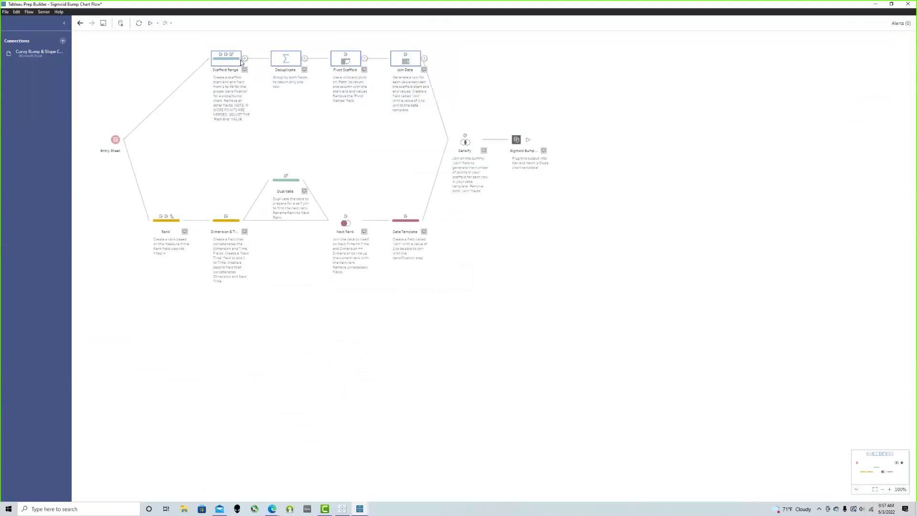
left_click(202, 93)
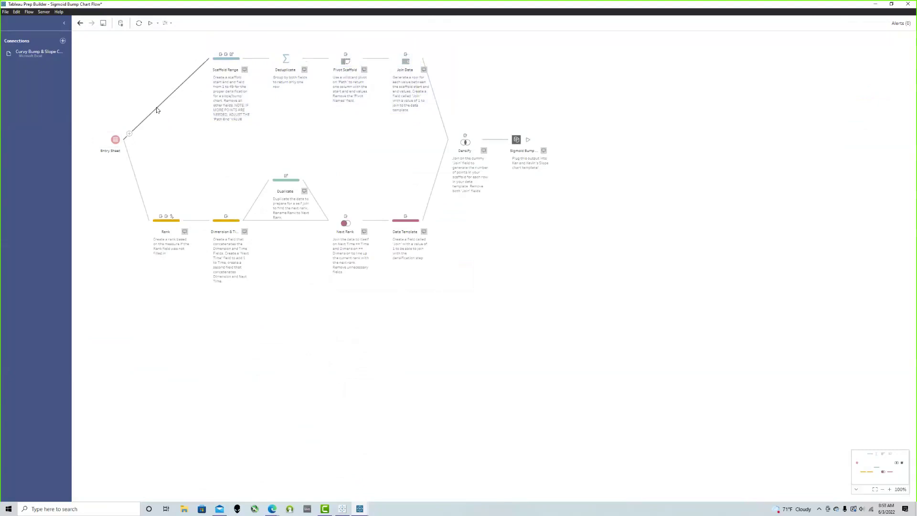
left_click(221, 61)
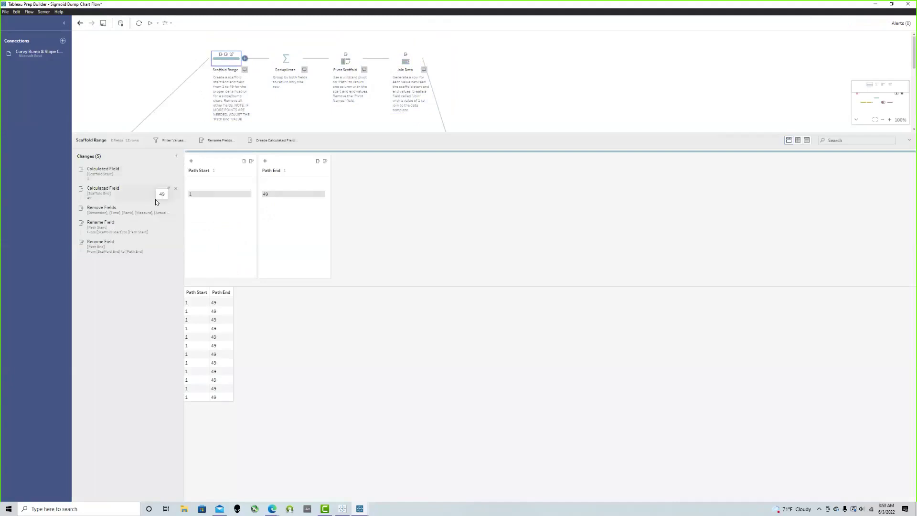
Switch to the Spaced Donut Chart Prep Template window and review its Scaffold Range and Scaffold steps, closing the details when done
left_click(362, 511)
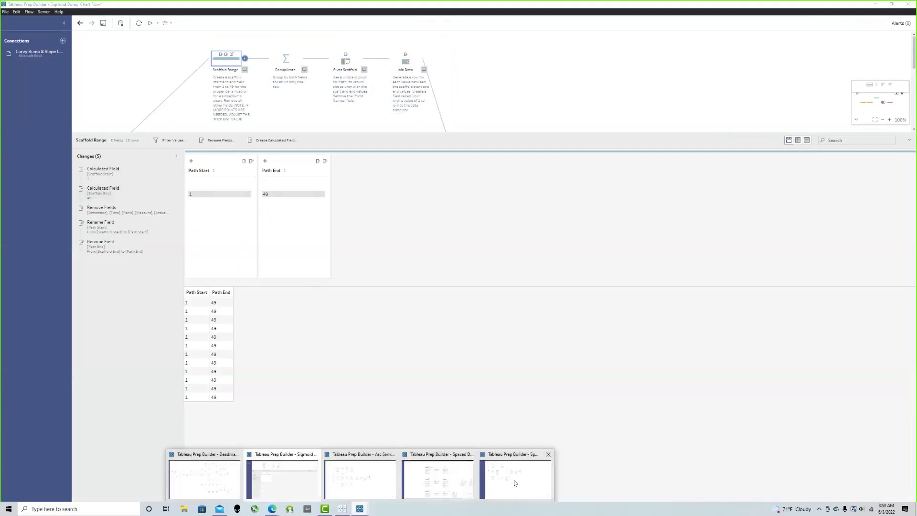
left_click(515, 484)
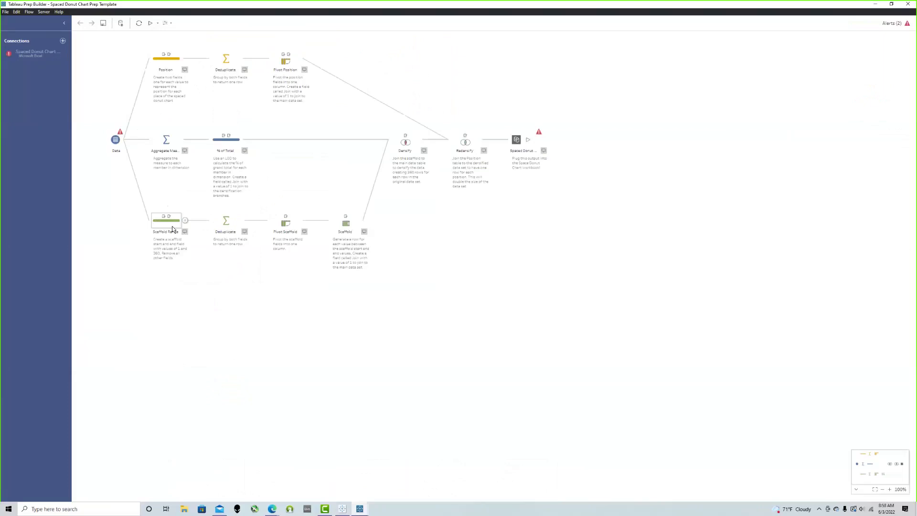
left_click(172, 225)
left_click(87, 161)
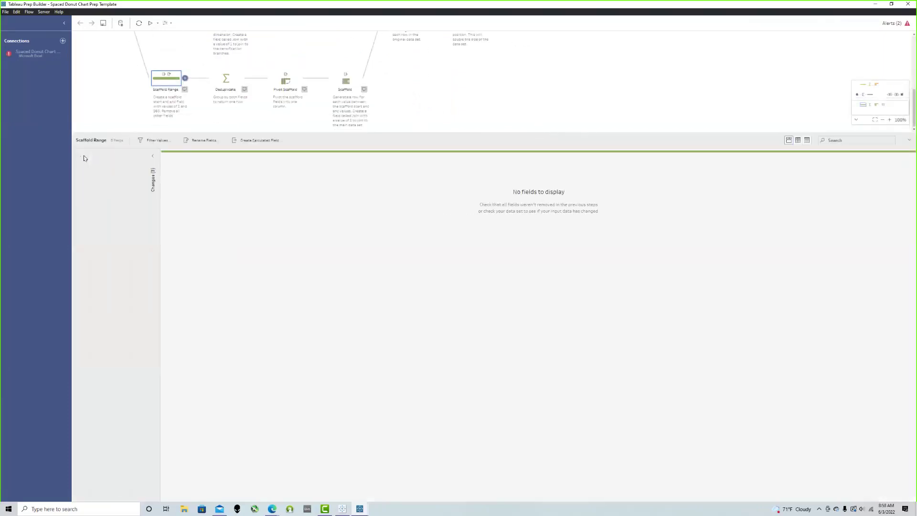
left_click(346, 79)
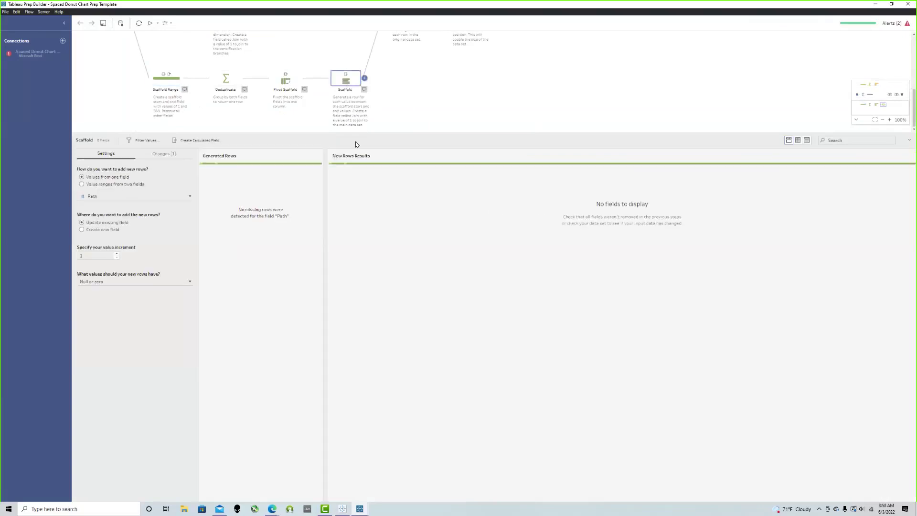
left_click(279, 118)
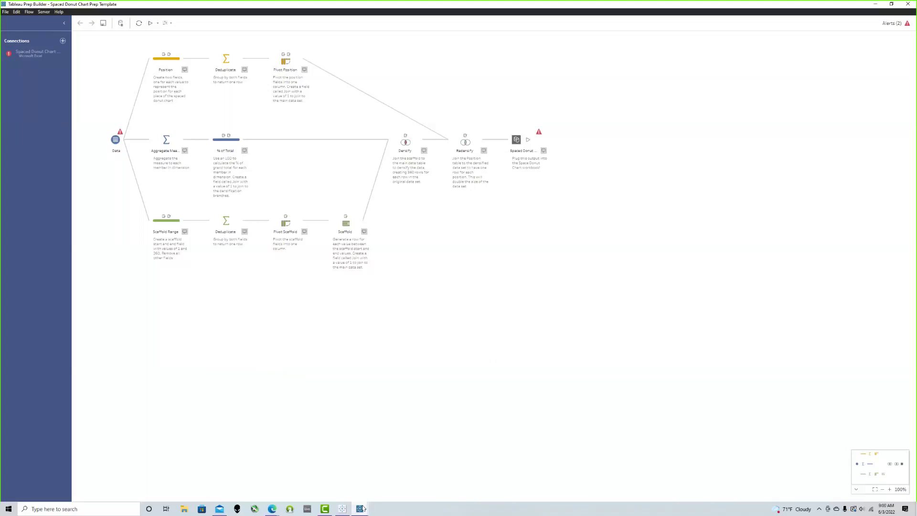
Switch through the Sigmoid Bump, Arc Sankey and Spaced Donut Chart Prep Template flows to compare their layouts
mouse_move(361, 507)
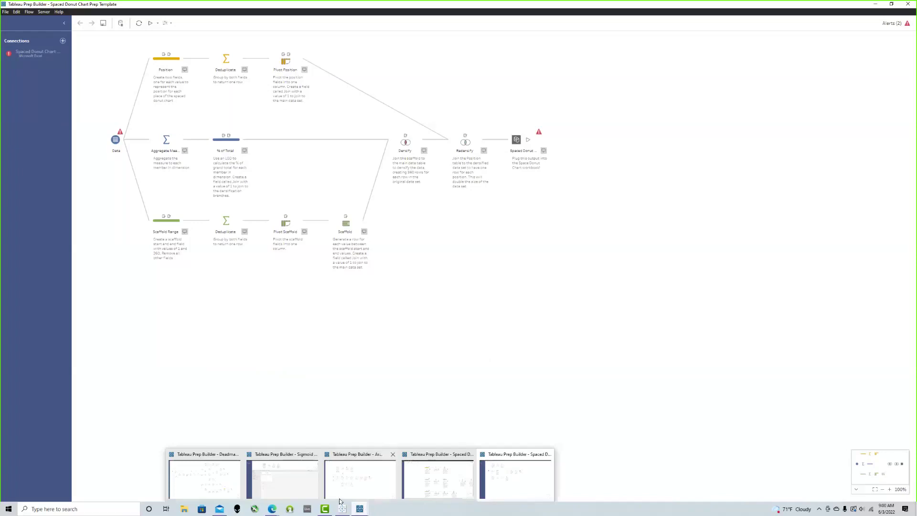
left_click(286, 480)
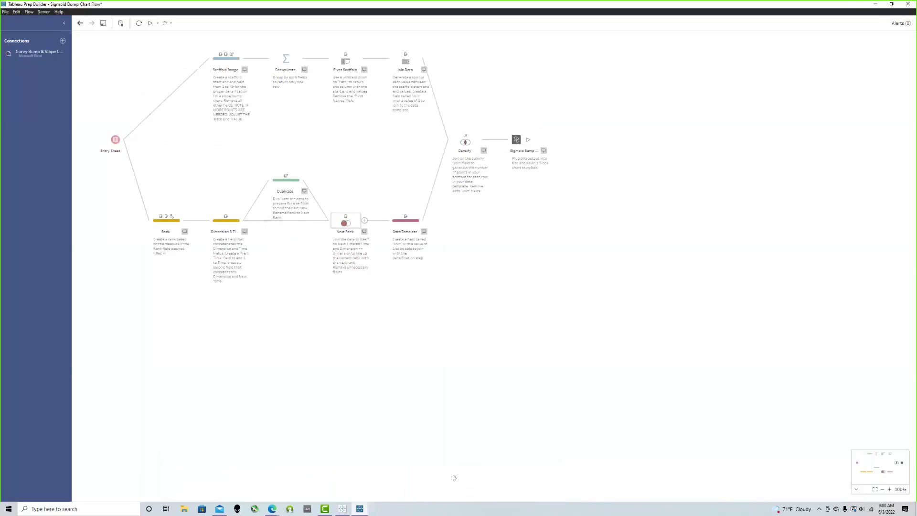
mouse_move(358, 509)
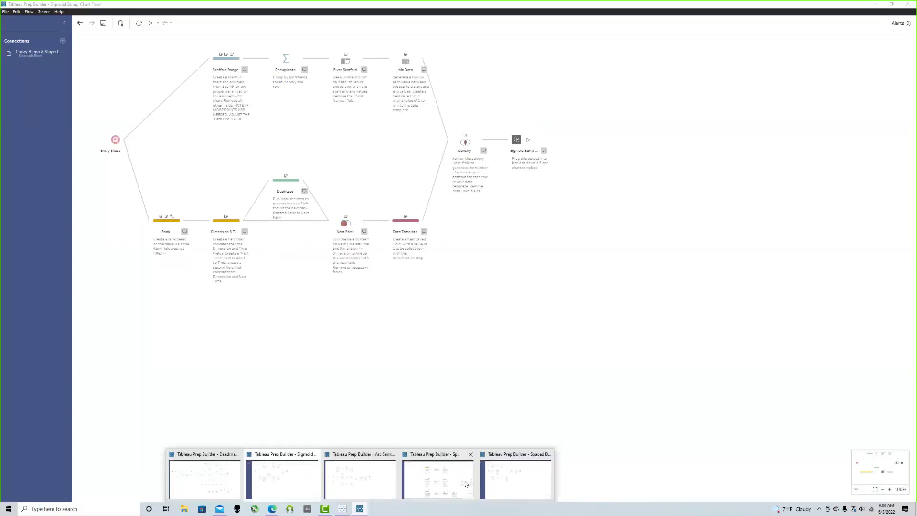
left_click(372, 483)
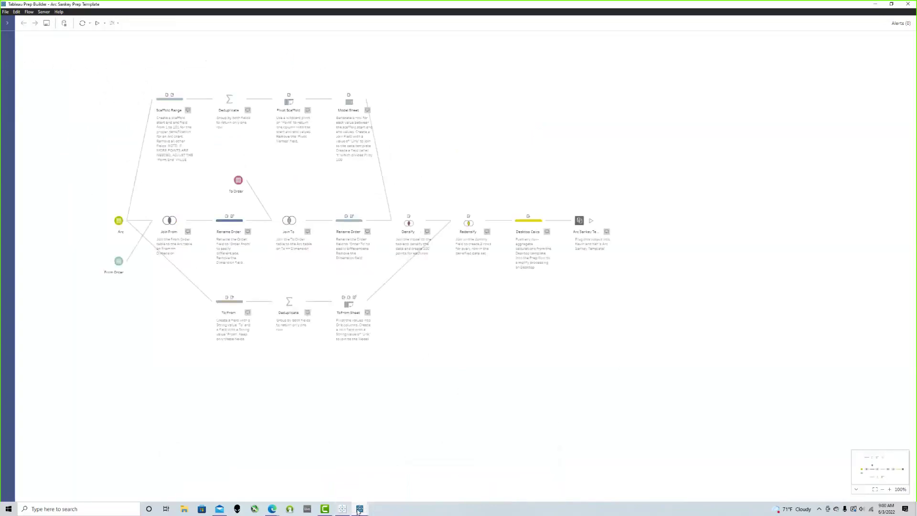
mouse_move(358, 510)
left_click(515, 477)
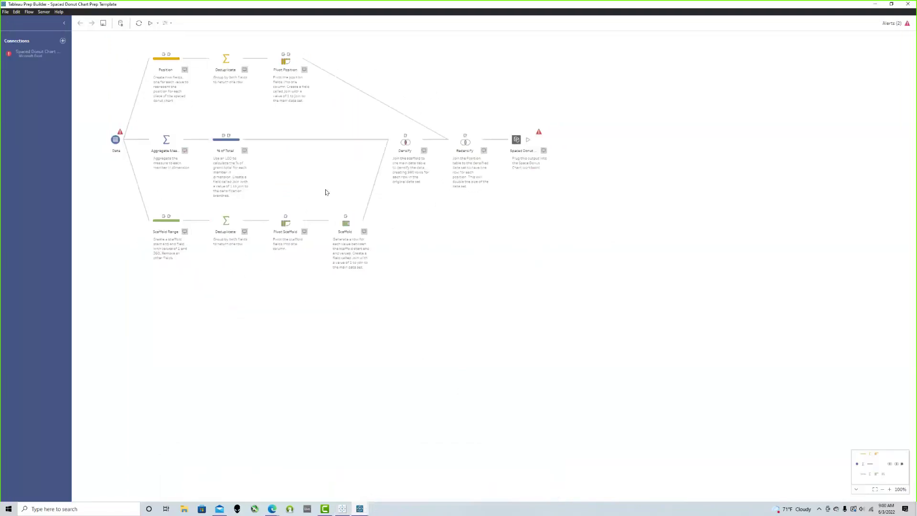
Return to the Arc Sankey Prep Template and highlight its four scaffold branch steps, followed by the Densify and Redensify joins
mouse_move(357, 510)
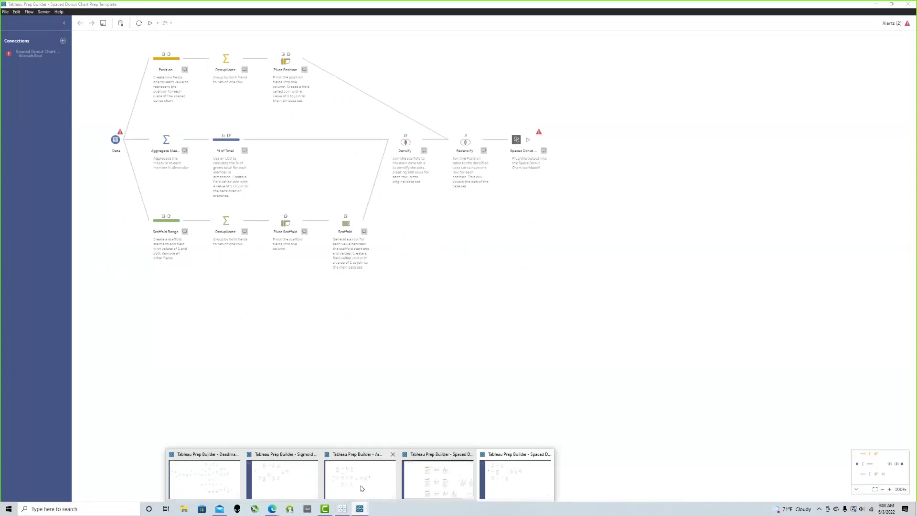
left_click(362, 488)
mouse_move(143, 65)
left_mouse_down()
mouse_move(381, 125)
mouse_move(401, 141)
mouse_move(143, 75)
left_mouse_up()
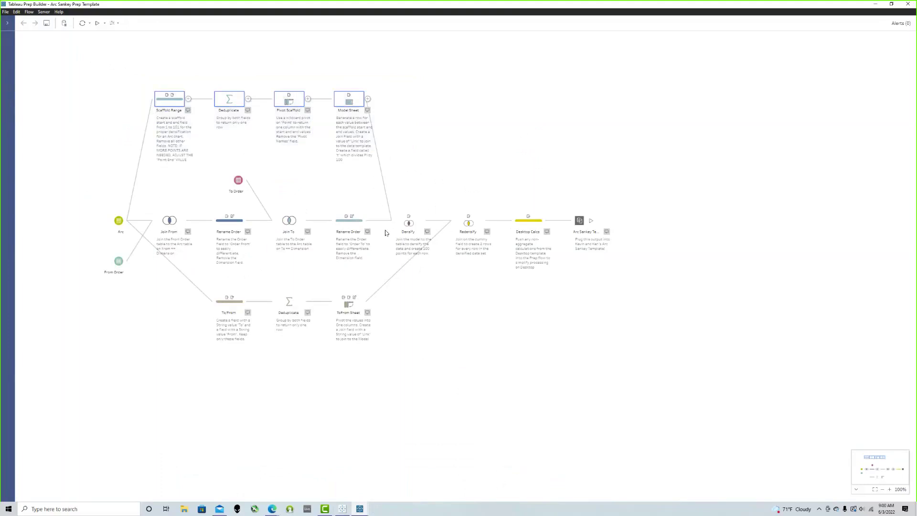
left_click_drag(404, 200, 478, 276)
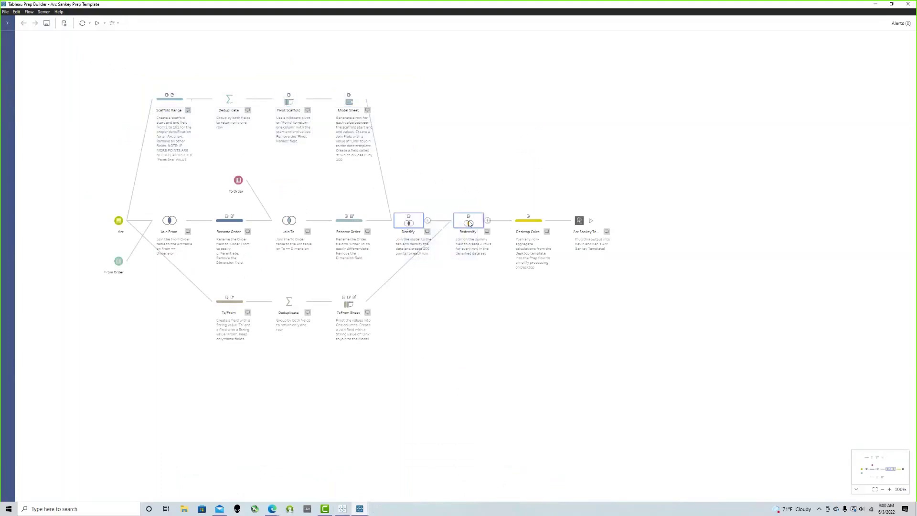
Switch to the Spaced Donut Chart Prep Template, minimizing the smaller duplicate window, and highlight its Densify and Redensify joins before clearing the selection
mouse_move(359, 509)
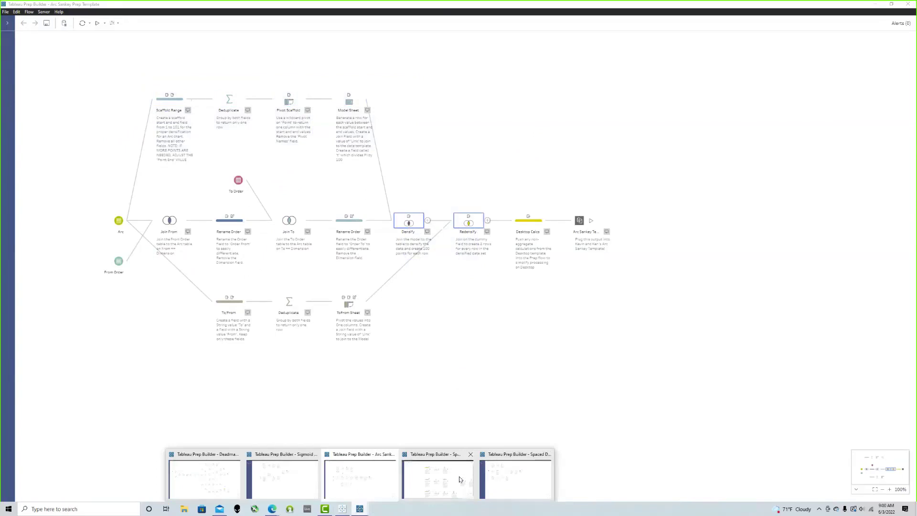
left_click(492, 478)
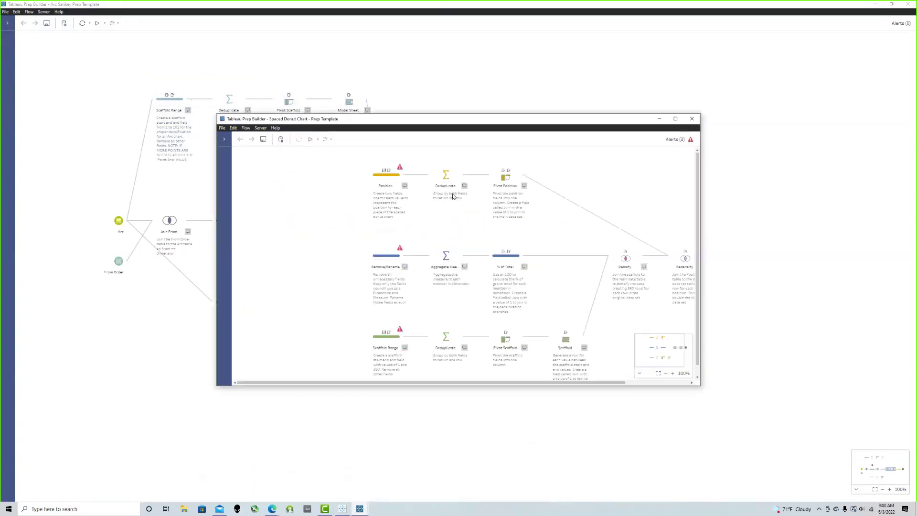
left_click(659, 119)
mouse_move(359, 509)
left_click(492, 477)
left_click_drag(396, 82, 494, 189)
left_click(468, 285)
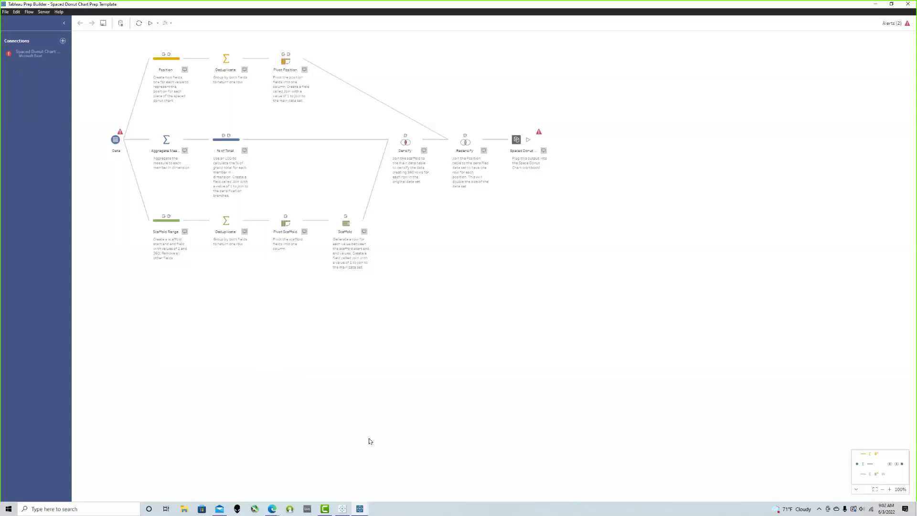
Switch to the Sigmoid Bump Chart Flow and open its Scaffold Range step to view the path start and end values
mouse_move(362, 510)
left_click(303, 481)
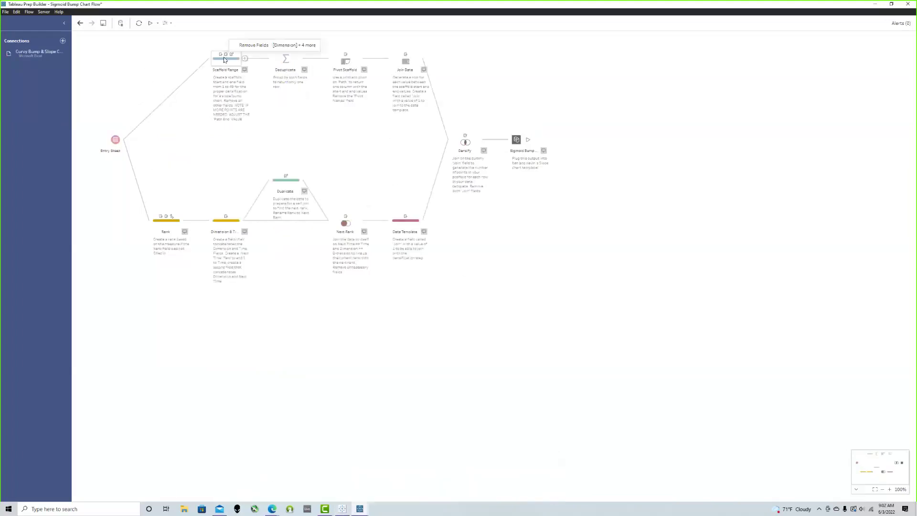
left_click(224, 64)
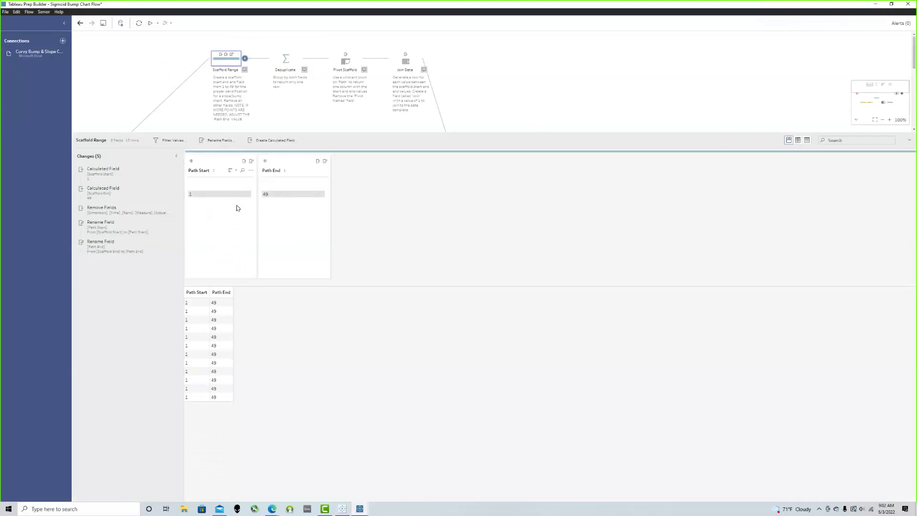
Open the Curvy Bump & Slope Chart Data TEMPLATE workbook in Excel and examine the Path values on its Join Data sheet
left_click(185, 508)
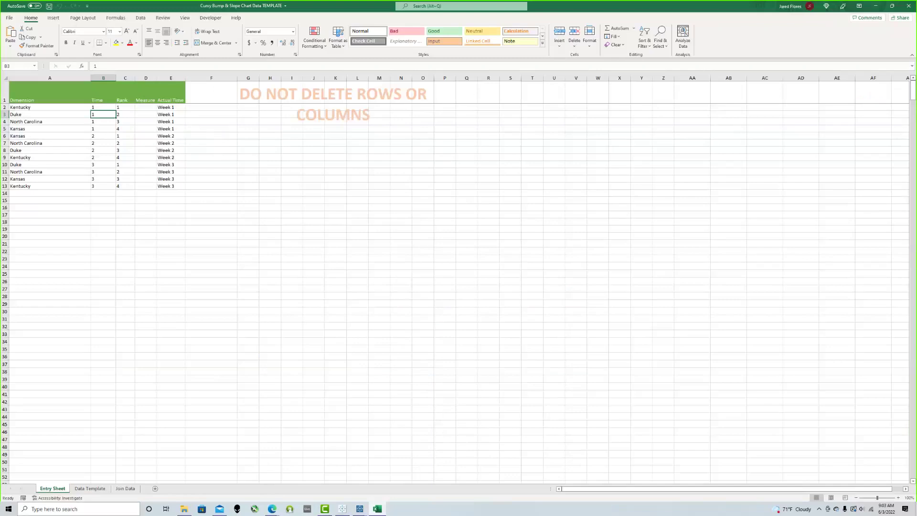
left_click(79, 490)
left_click(115, 489)
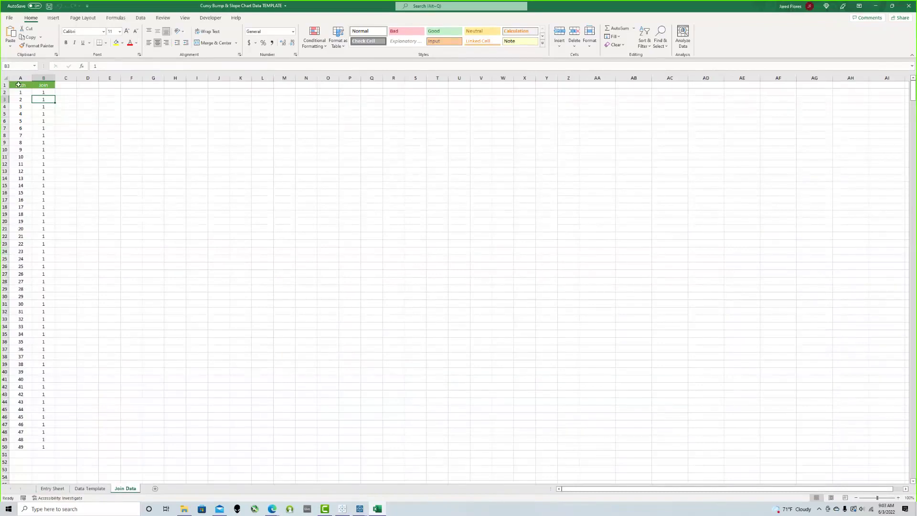
left_click_drag(19, 85, 53, 447)
left_click(53, 446)
left_click_drag(18, 93, 12, 449)
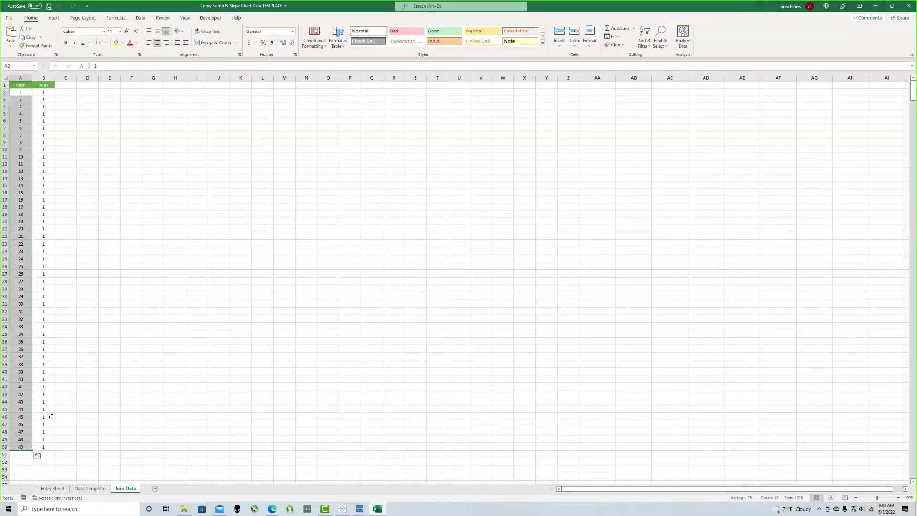
left_click(100, 402)
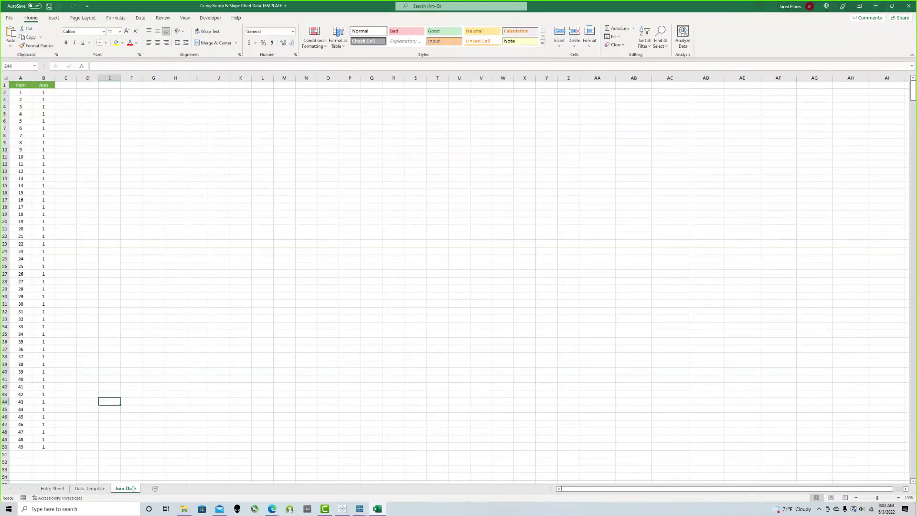
Return to the Sigmoid Bump Chart Flow in Tableau Prep Builder, highlight its four scaffold branch steps, and check the Densify join
key("alt+Tab")
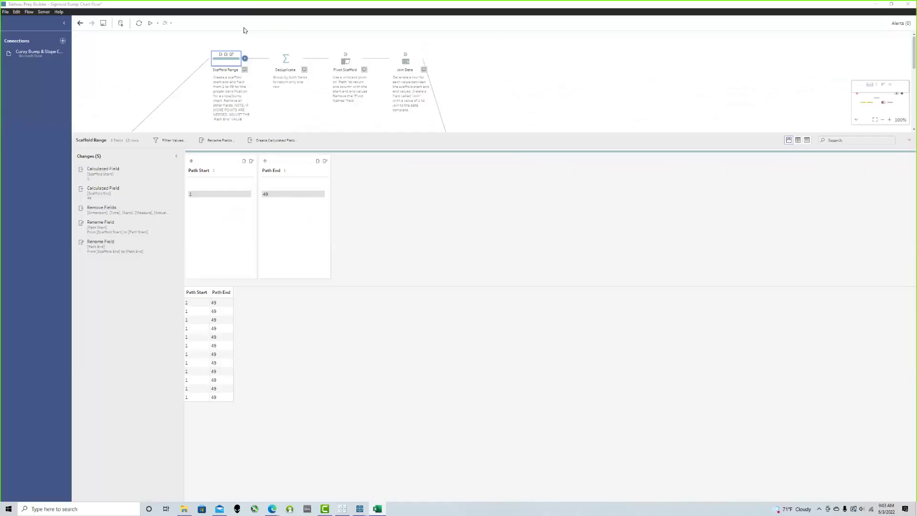
left_click(437, 126)
left_click_drag(466, 80, 182, 40)
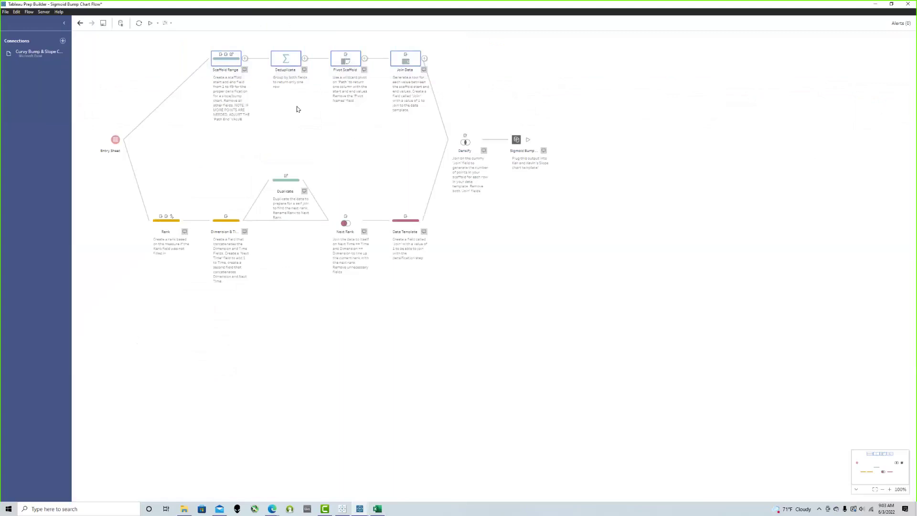
left_click(467, 144)
left_click(363, 124)
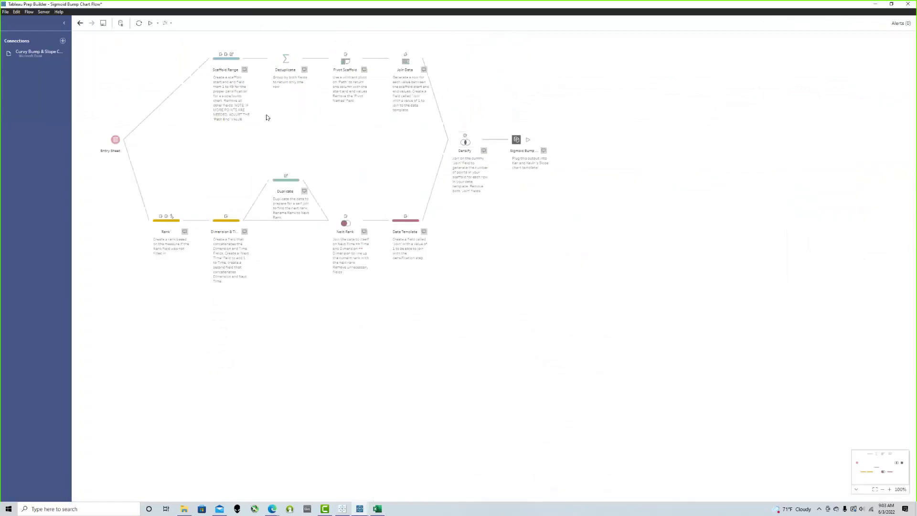
Reopen the Scaffold Range step to view its path fields, and highlight the whole scaffold branch again
left_click(222, 61)
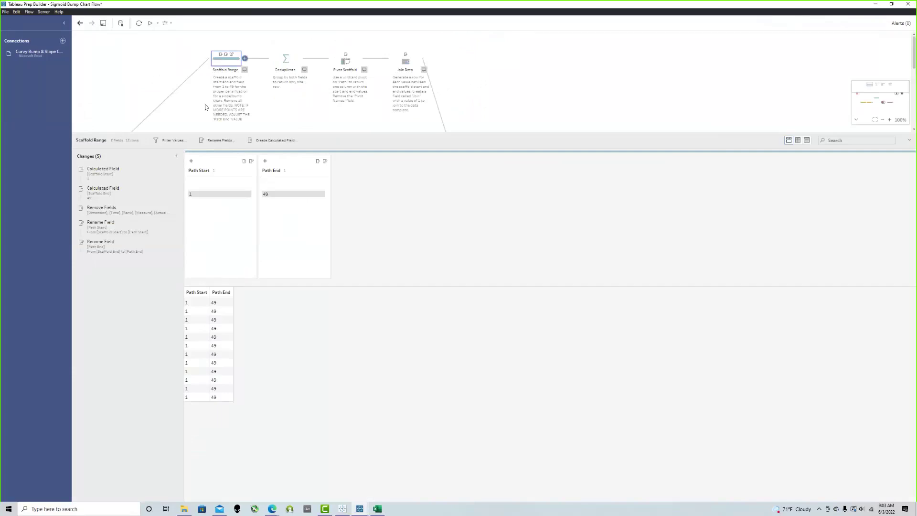
left_click_drag(207, 45, 426, 108)
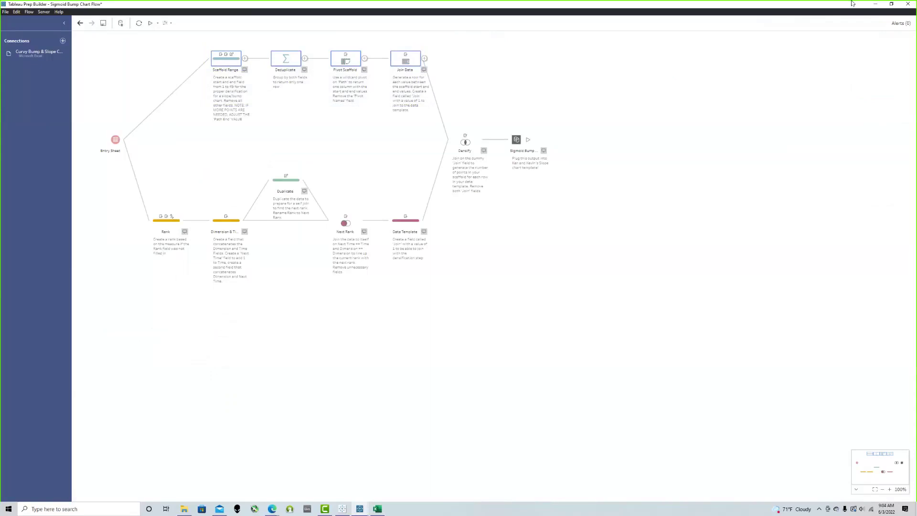
Bring up the Excel template's Join Data sheet again, restore its window down, and return to the Sigmoid Bump Chart Flow
key("alt+Tab")
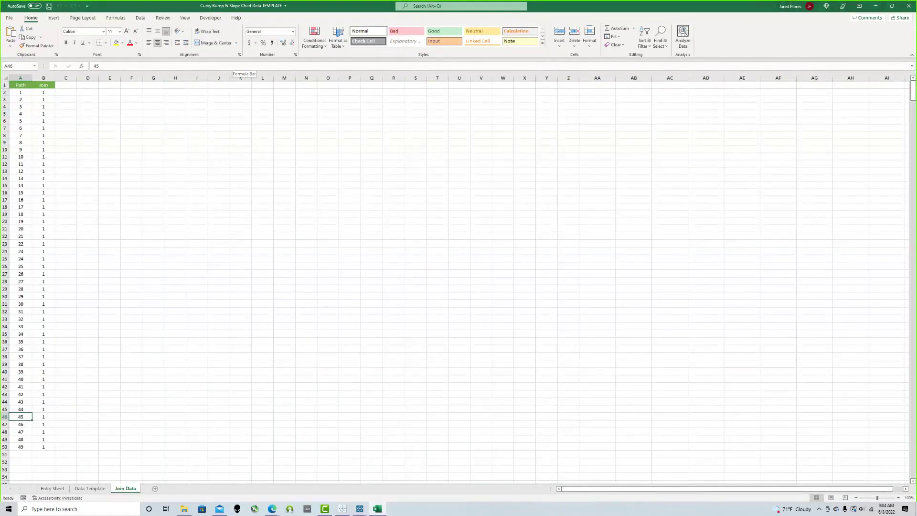
double_click(176, 5)
left_click(699, 198)
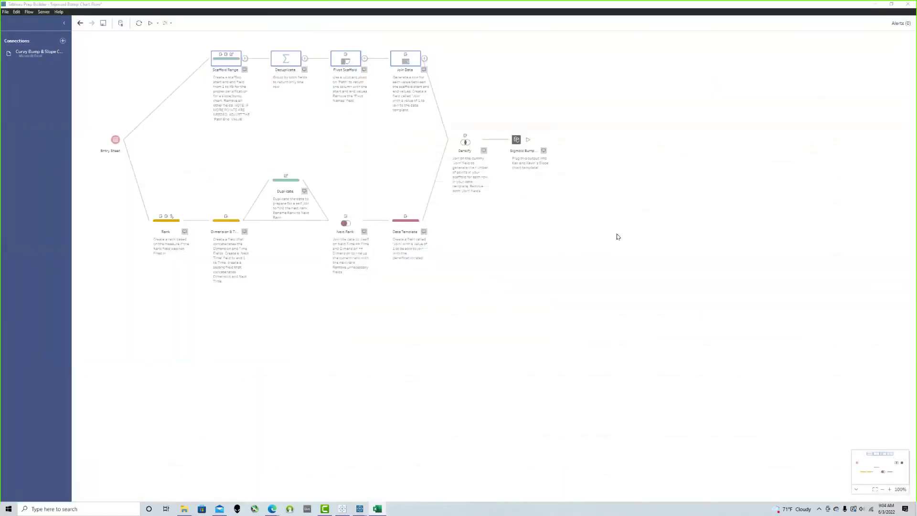